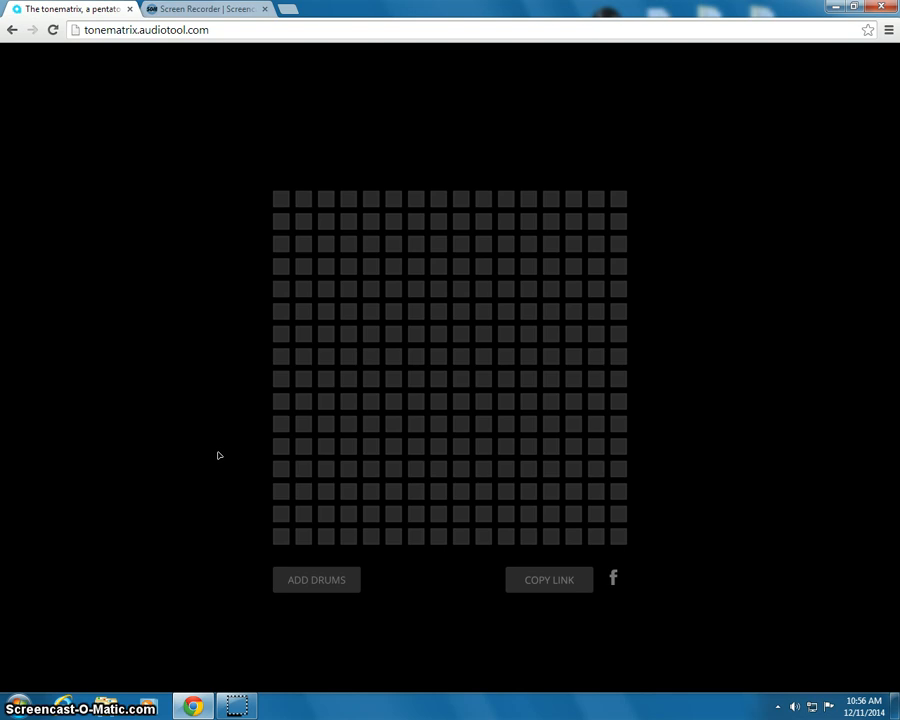
# Open the OBS program folder inside Program Files on the C: drive in Windows Explorer
pyautogui.click(12, 705)
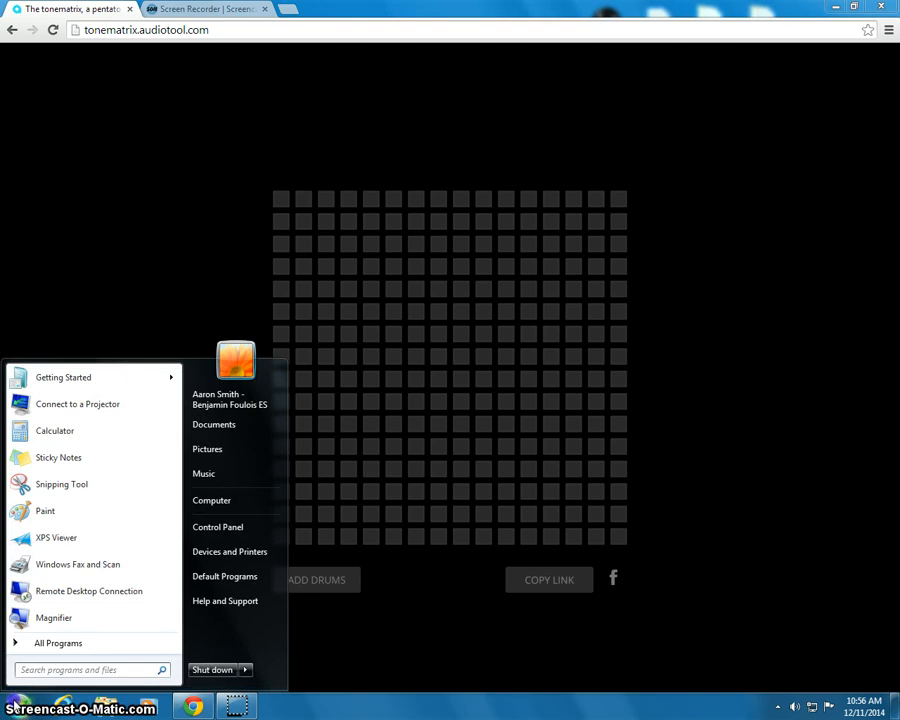
pyautogui.click(12, 706)
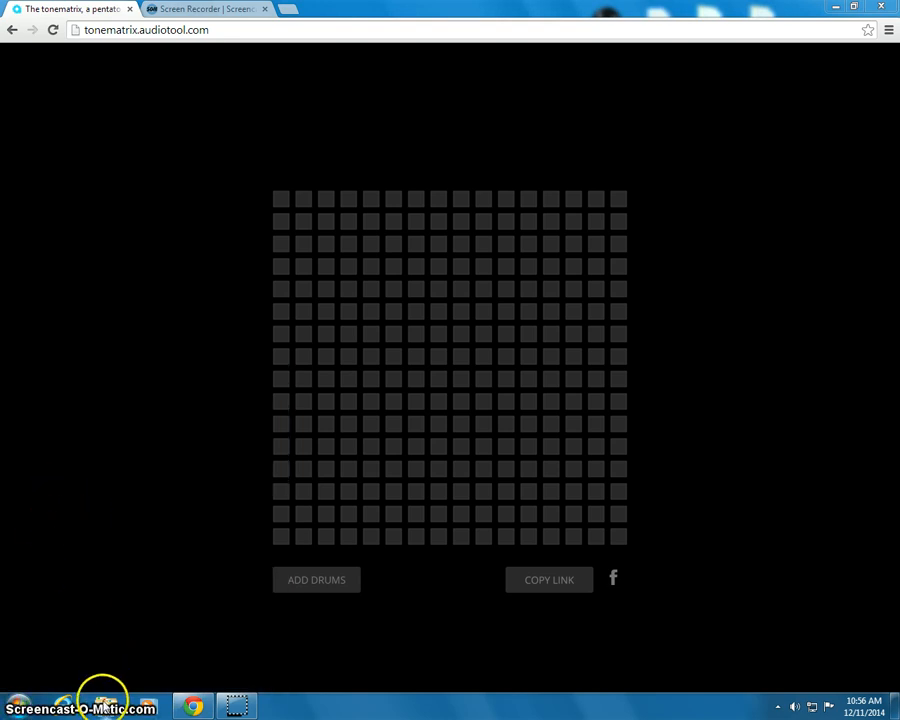
pyautogui.click(38, 708)
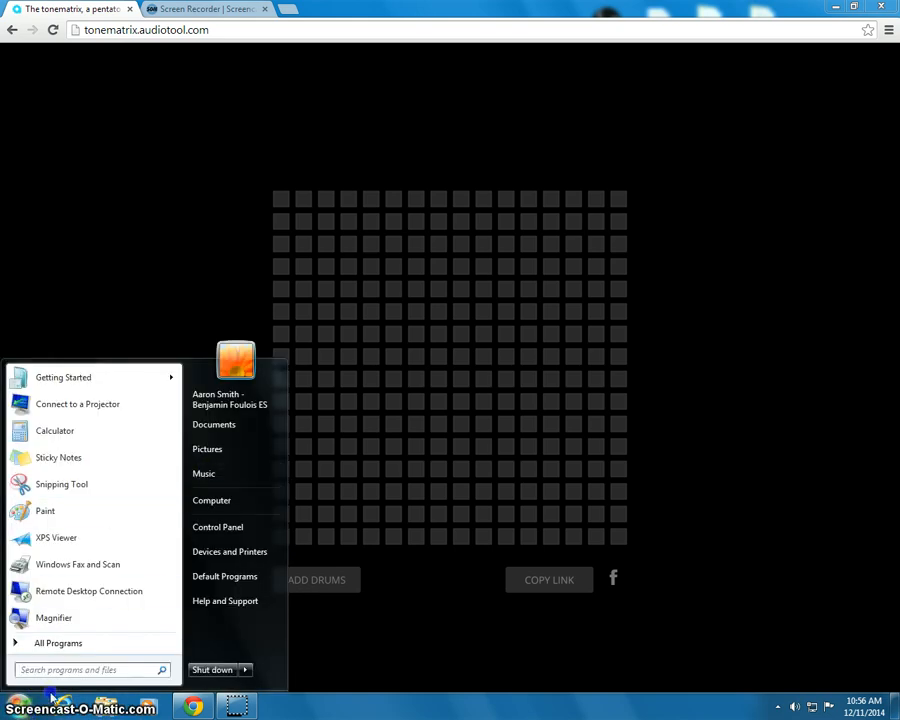
pyautogui.click(235, 506)
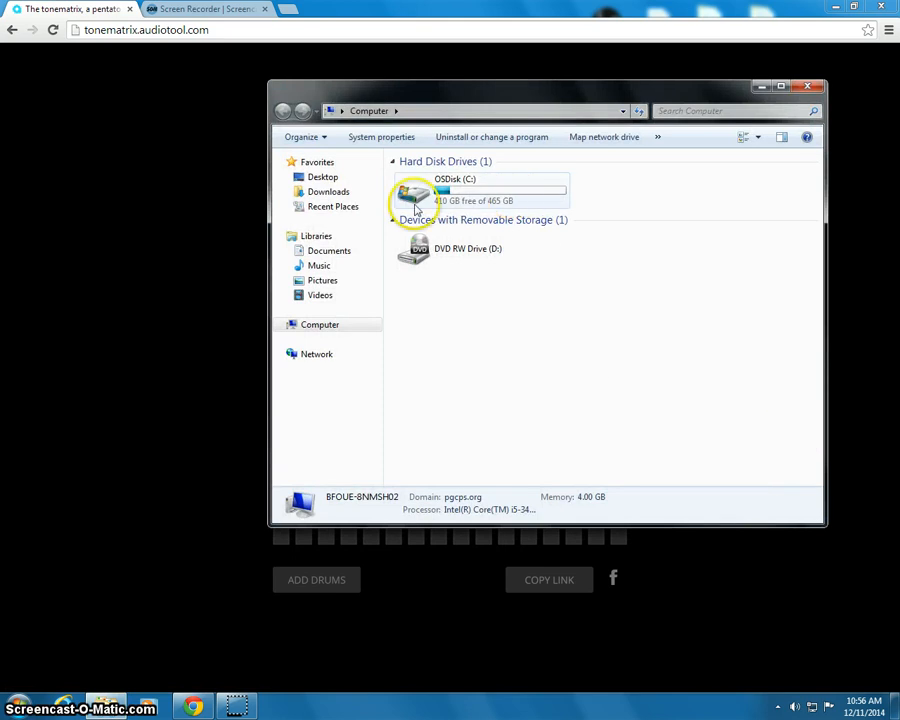
pyautogui.doubleClick(410, 197)
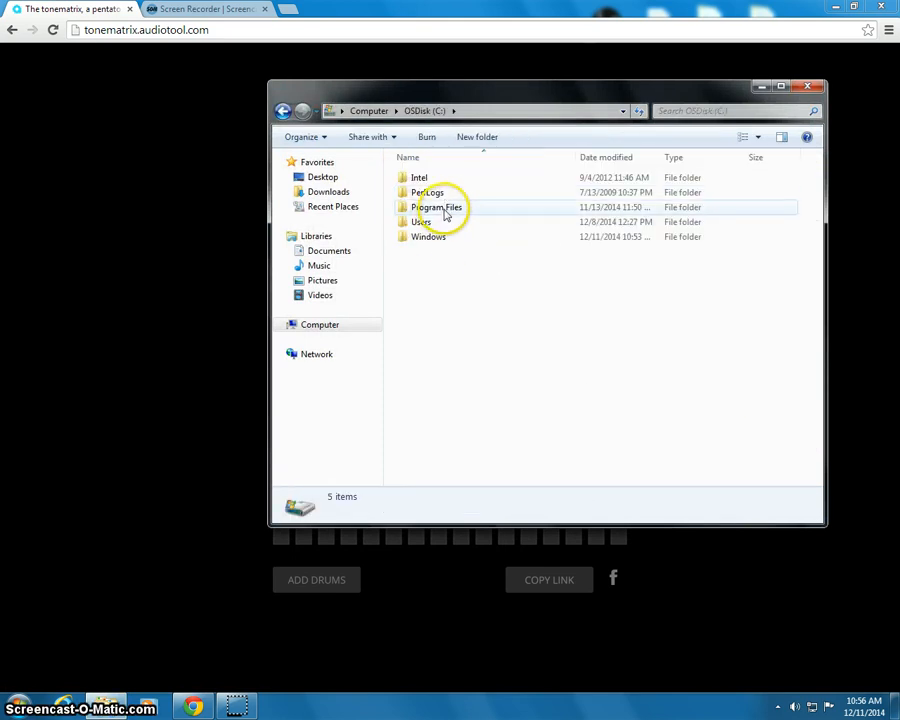
pyautogui.doubleClick(447, 213)
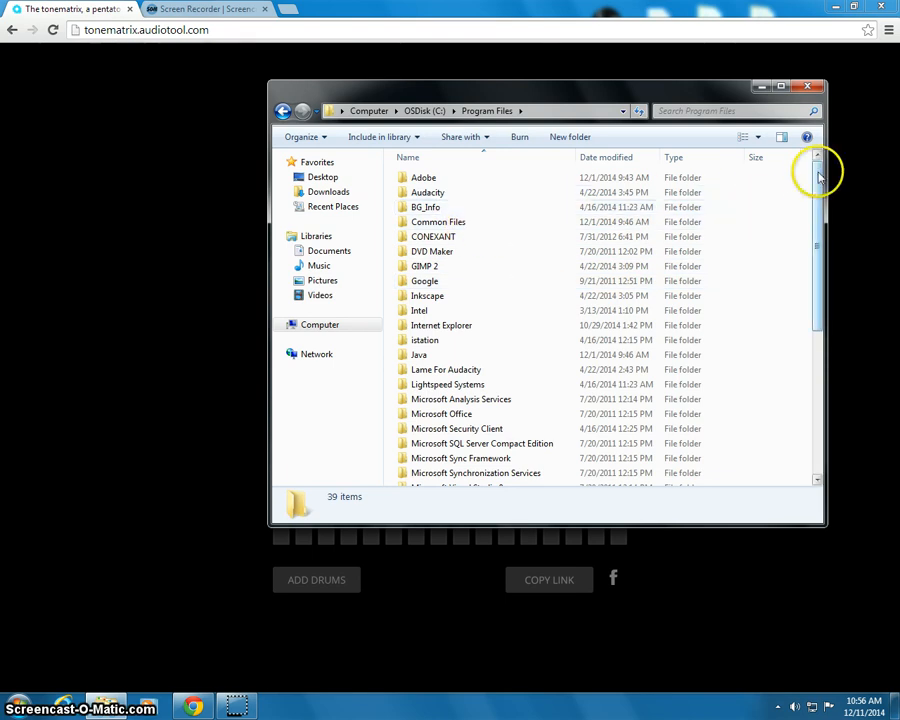
pyautogui.moveTo(818, 177); pyautogui.dragTo(805, 249)
pyautogui.doubleClick(460, 393)
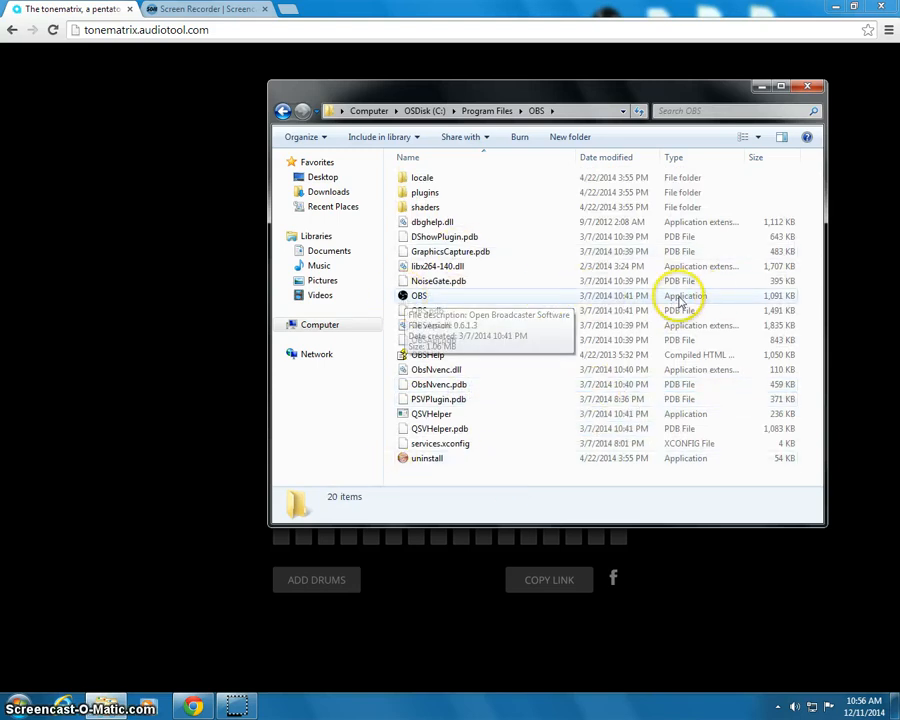
# Pin the OBS application to the taskbar and close the folder window
pyautogui.rightClick(402, 297)
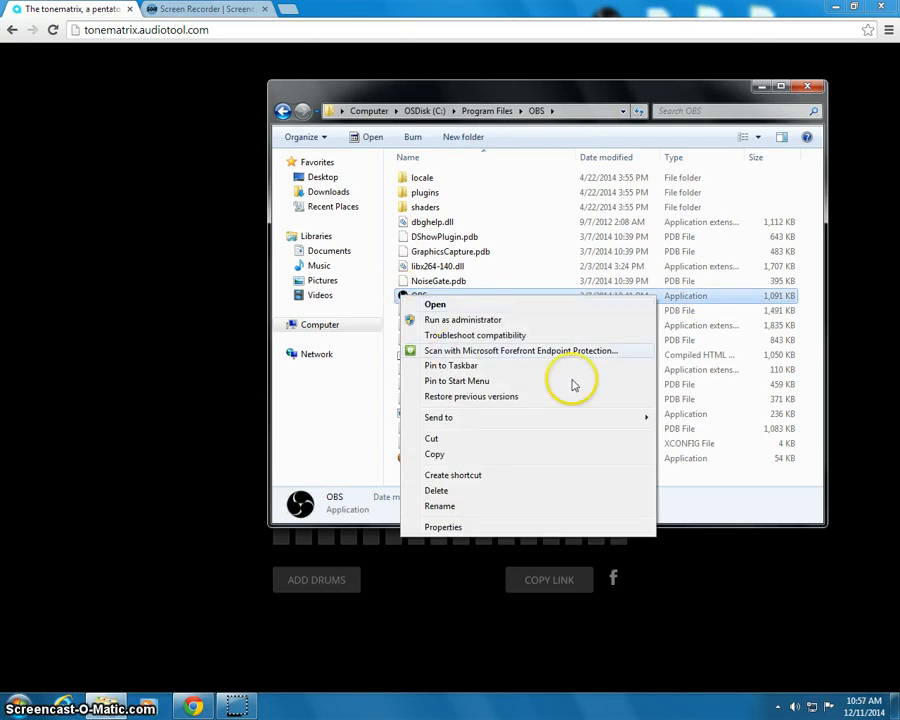
pyautogui.click(447, 366)
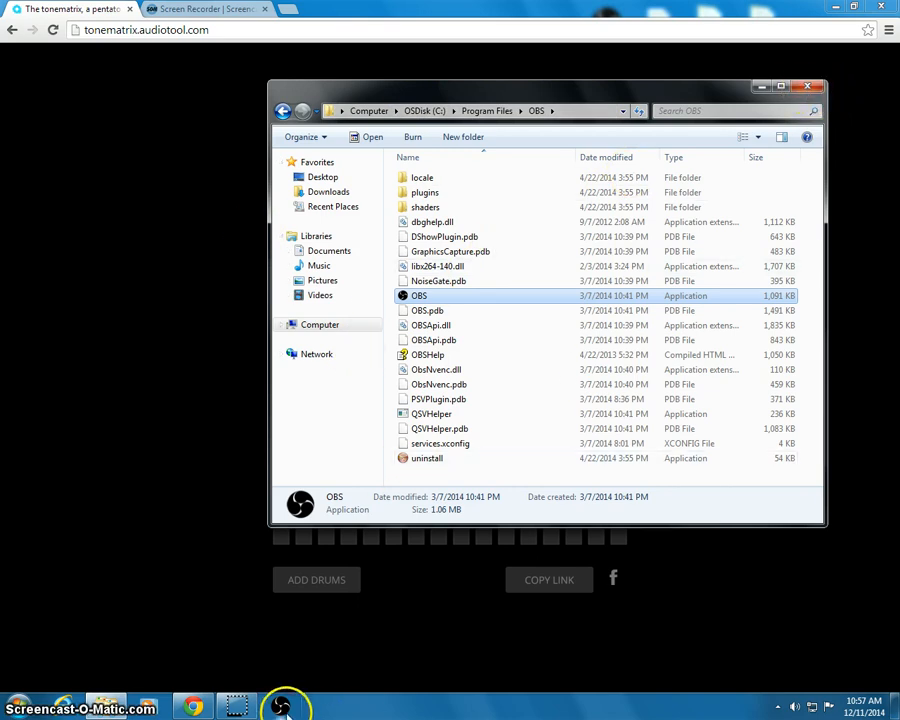
pyautogui.click(808, 87)
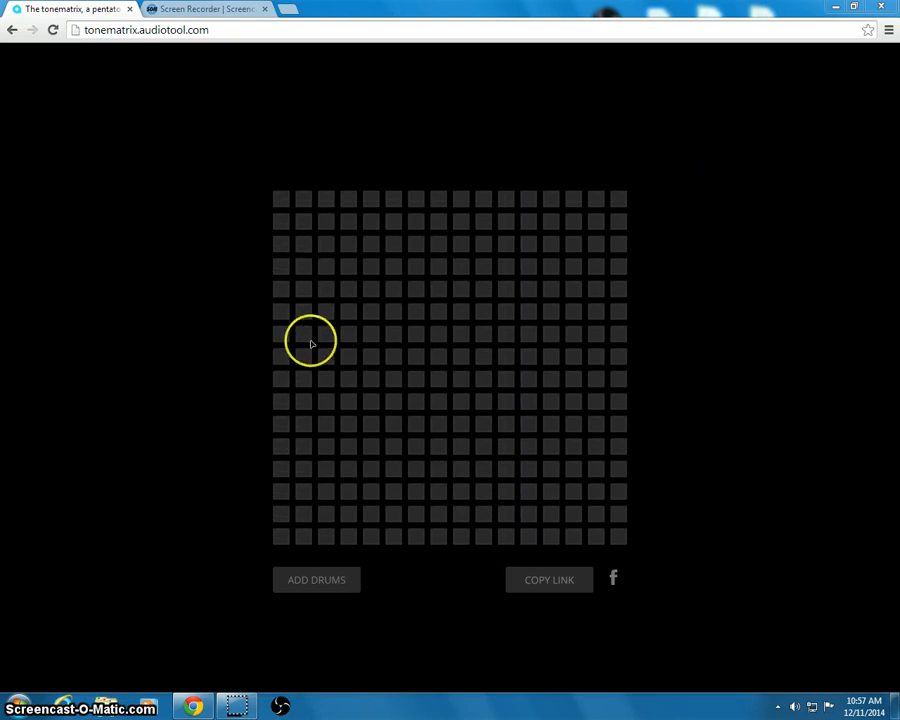
# Try out a few notes on the Tonematrix grid and clear them again
pyautogui.click(326, 378)
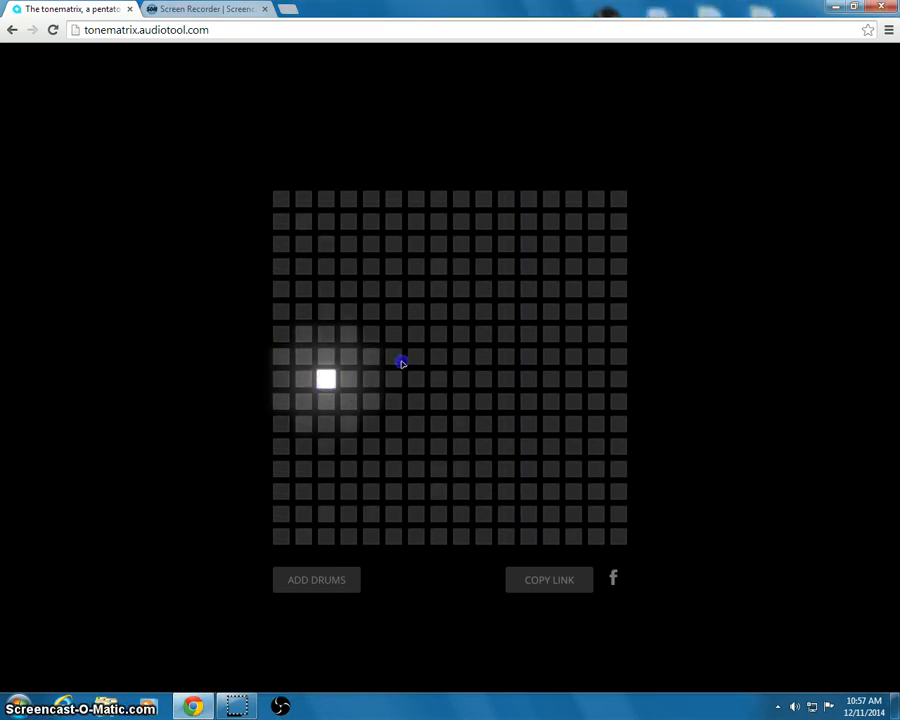
pyautogui.click(393, 356)
pyautogui.click(483, 310)
pyautogui.click(528, 378)
pyautogui.click(537, 378)
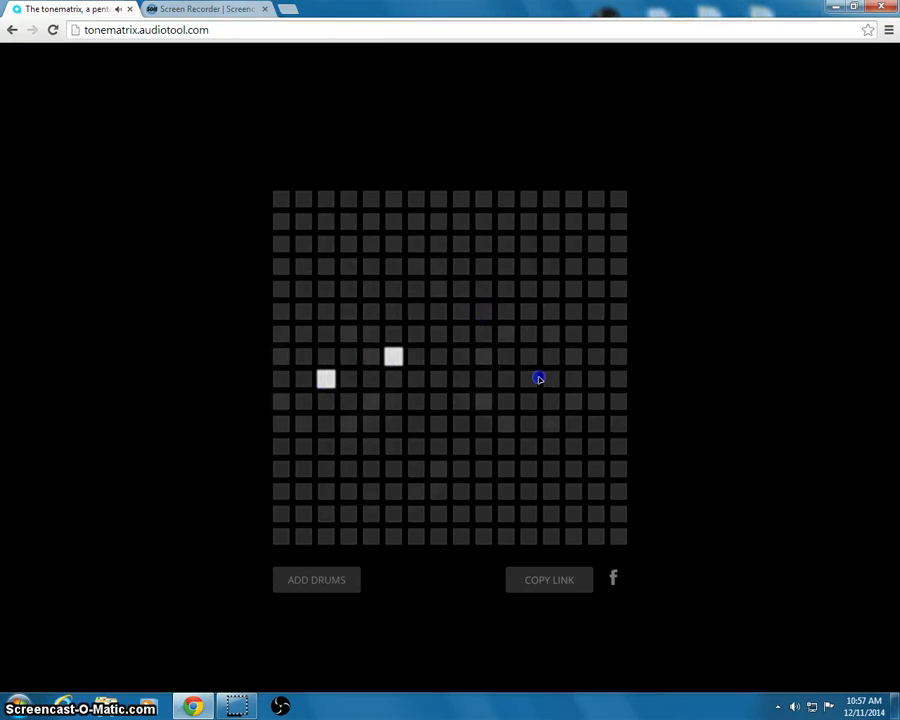
pyautogui.click(395, 356)
pyautogui.click(326, 378)
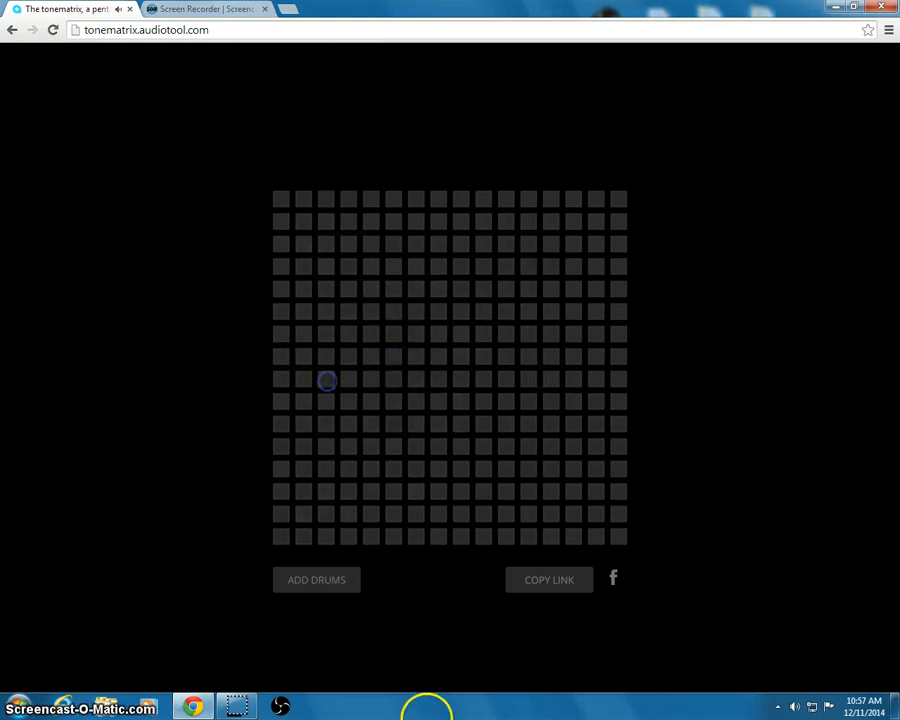
# Launch Open Broadcaster Software, decline downloading the updates, and reposition its window over the browser
pyautogui.click(281, 707)
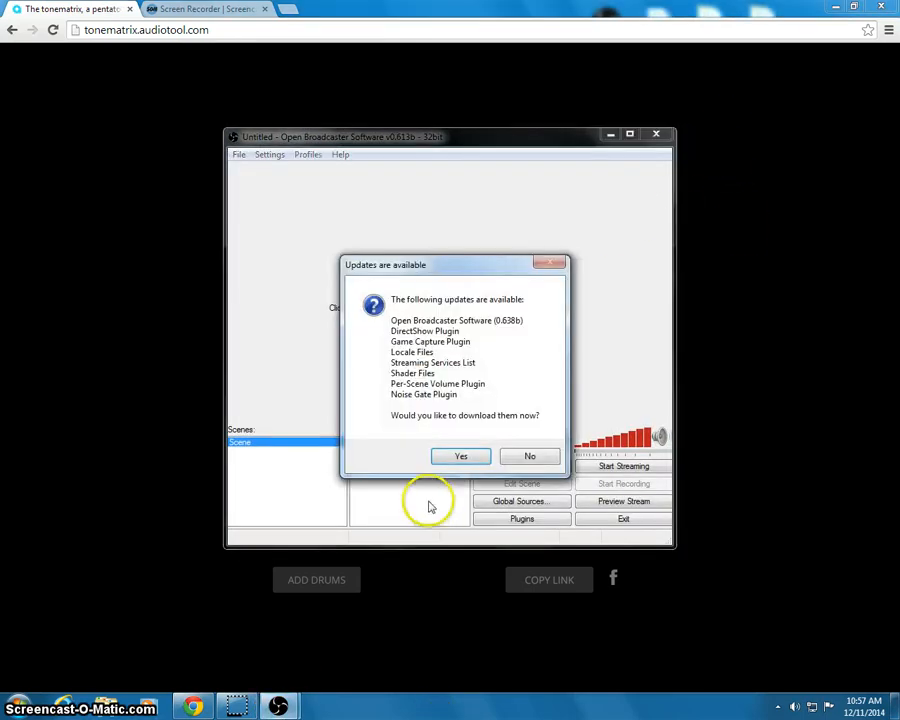
pyautogui.click(530, 458)
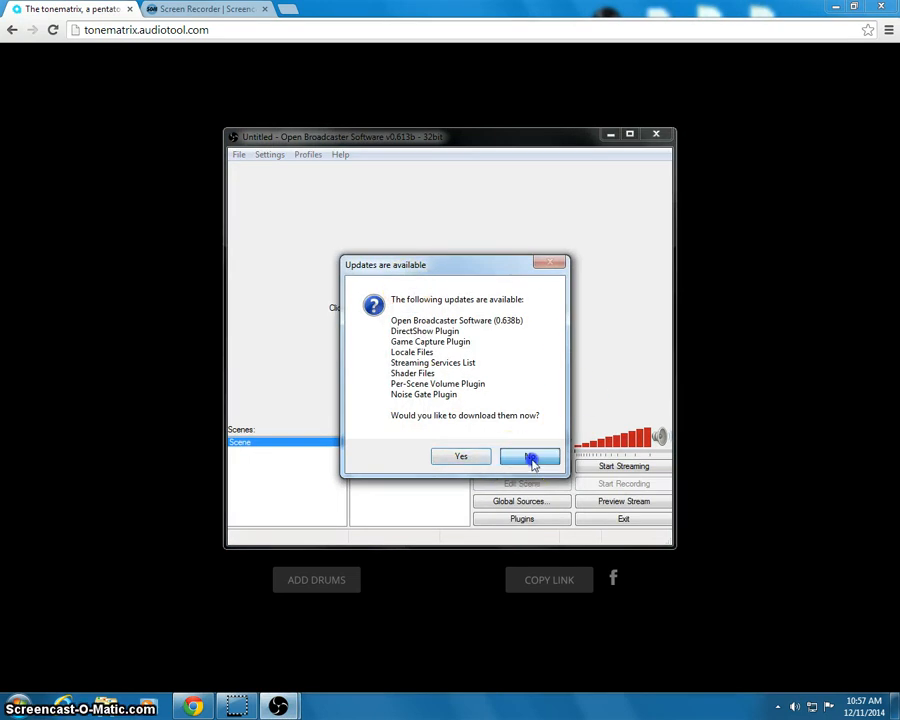
pyautogui.moveTo(558, 140); pyautogui.dragTo(518, 118)
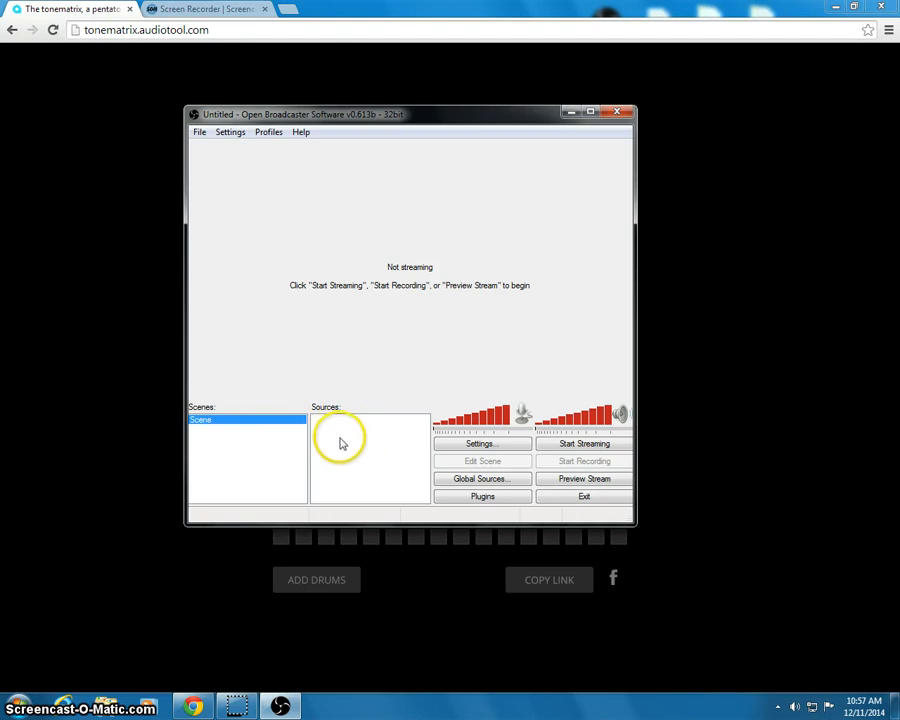
# Add a Window Capture source with the default name that captures the inner window of the tonematrix browser page
pyautogui.rightClick(341, 437)
pyautogui.moveTo(373, 443)
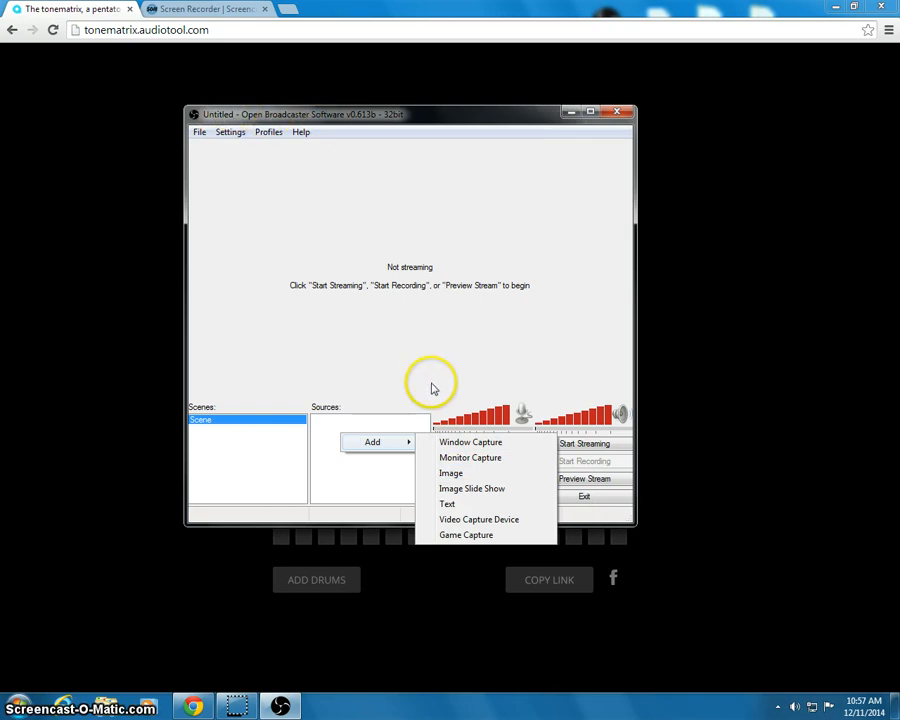
pyautogui.click(466, 443)
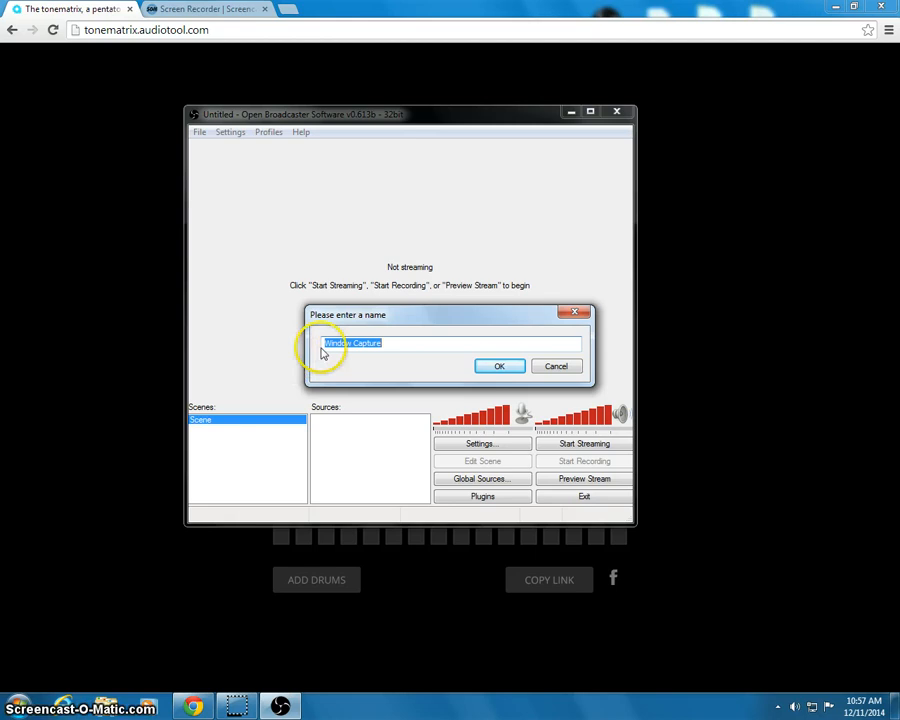
pyautogui.click(494, 368)
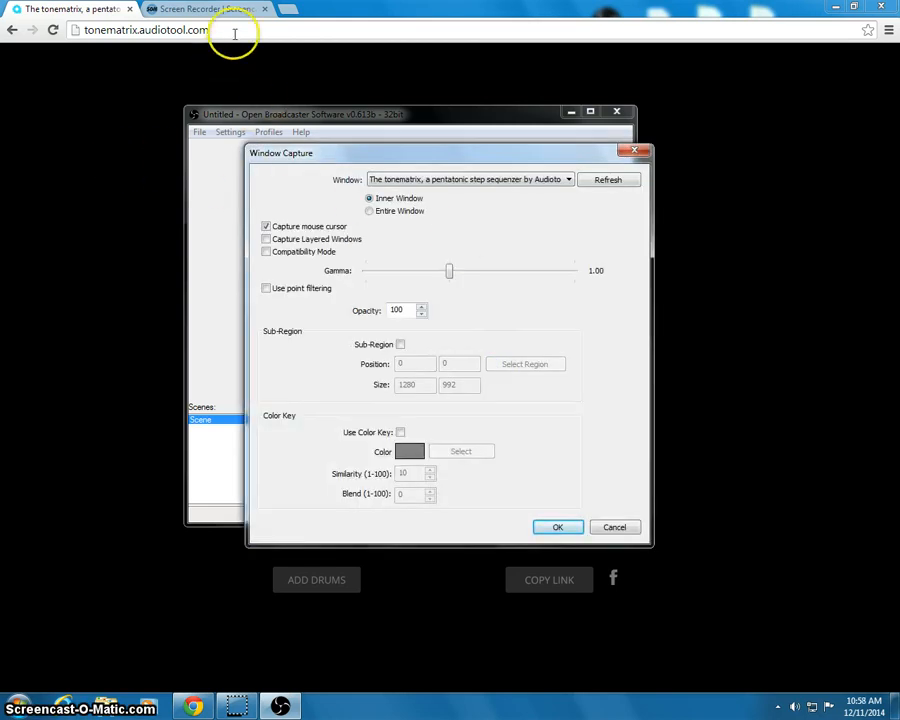
pyautogui.click(430, 179)
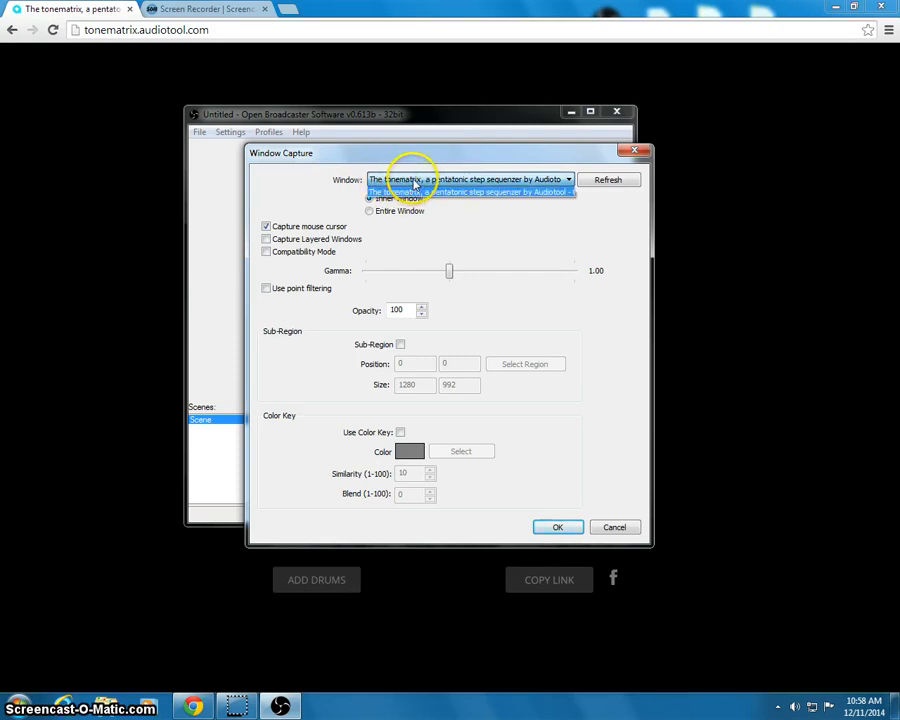
pyautogui.click(505, 192)
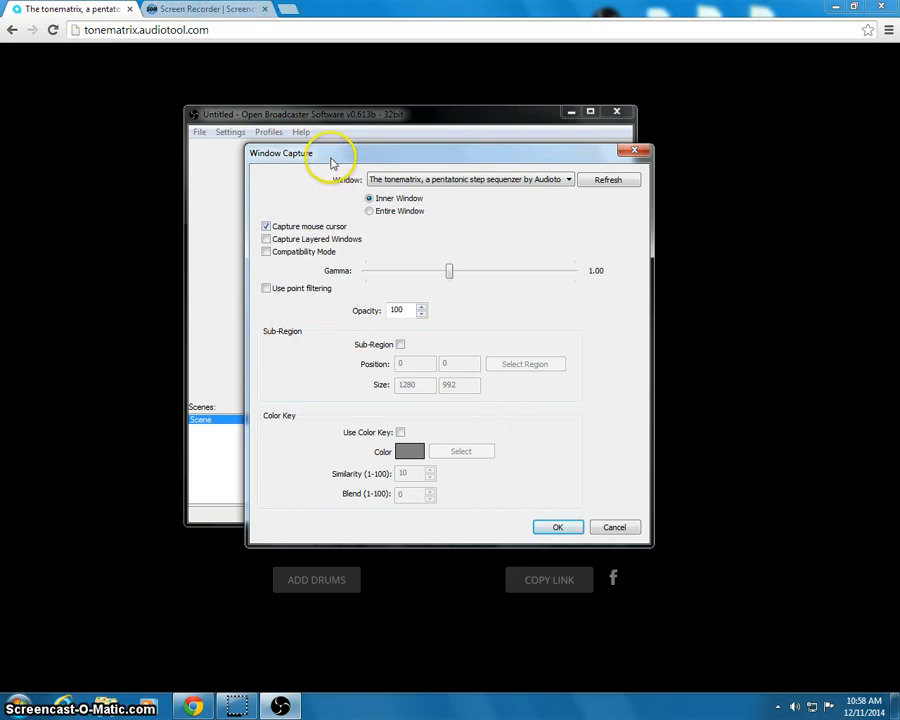
pyautogui.moveTo(335, 159); pyautogui.dragTo(440, 87)
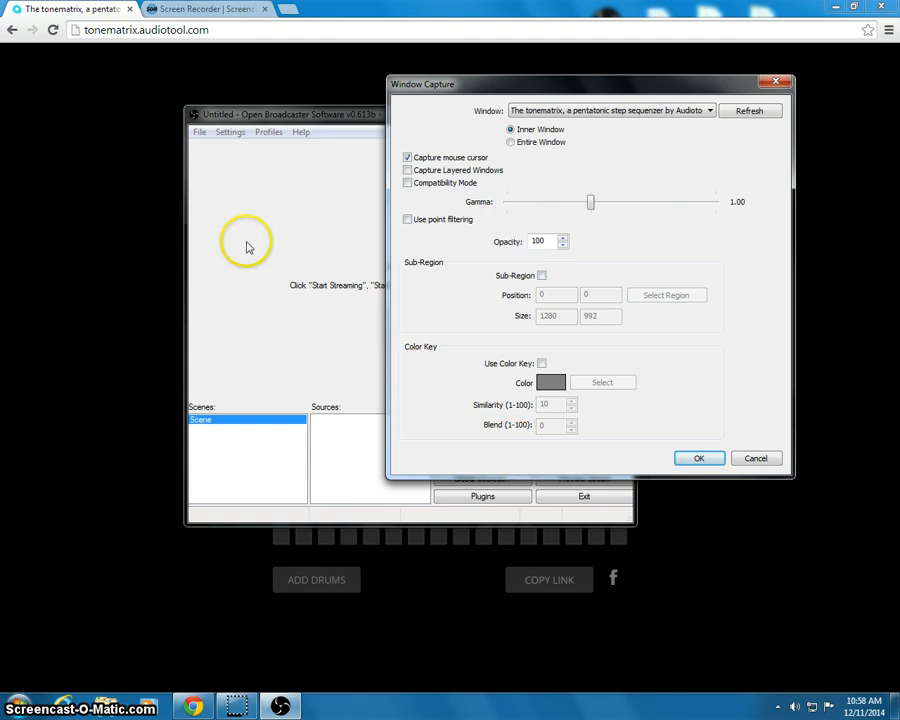
pyautogui.click(698, 458)
# Move the OBS window clear of the tone grid and enable Sub-Region in the Window Capture source's properties
pyautogui.moveTo(504, 114); pyautogui.dragTo(103, 97)
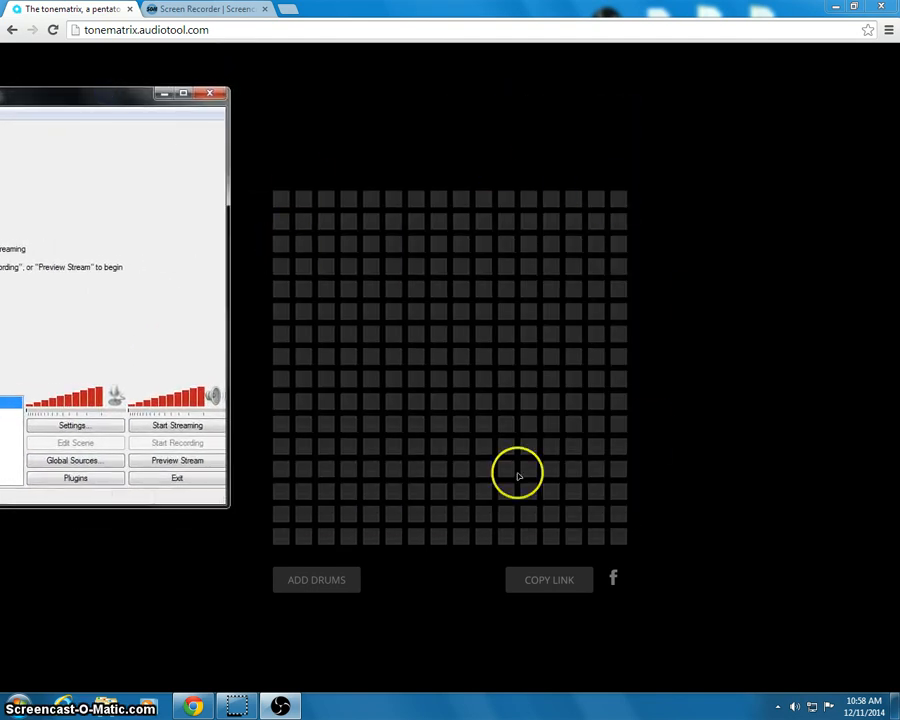
pyautogui.rightClick(11, 404)
pyautogui.click(68, 499)
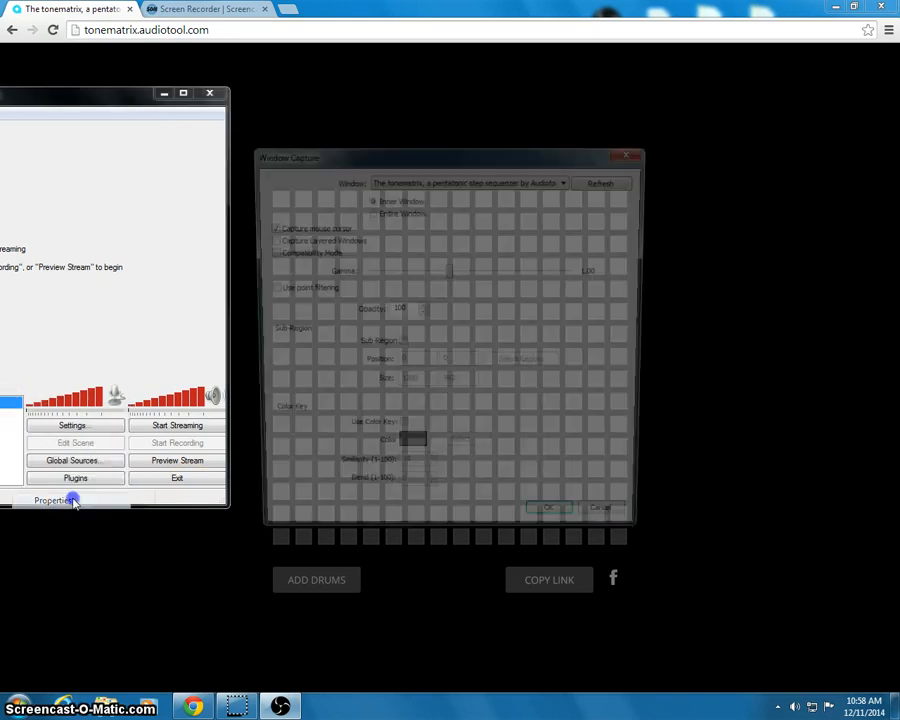
pyautogui.moveTo(336, 152); pyautogui.dragTo(739, 99)
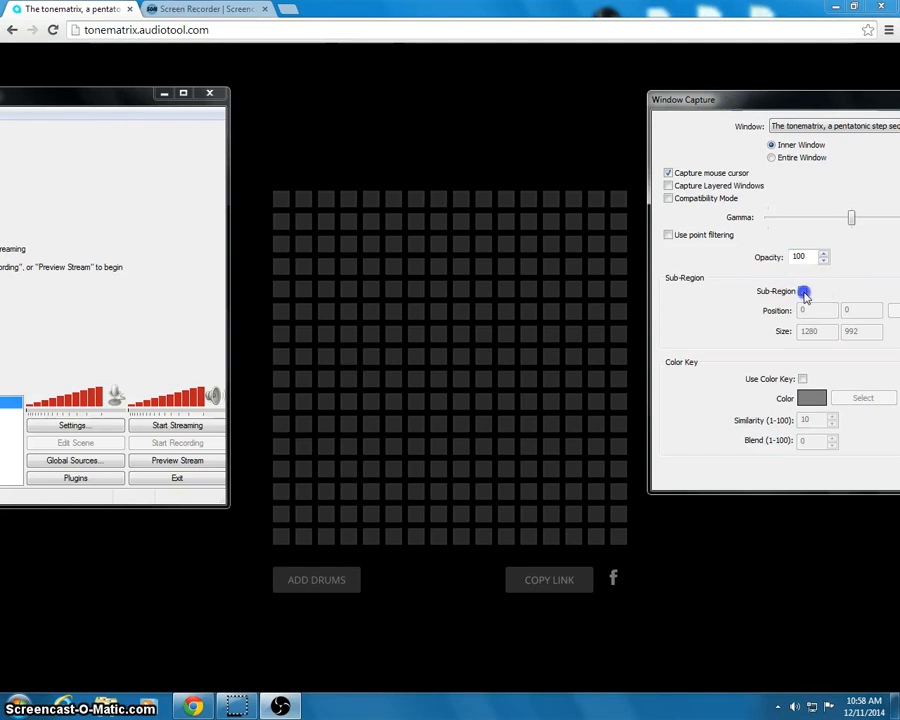
pyautogui.click(804, 292)
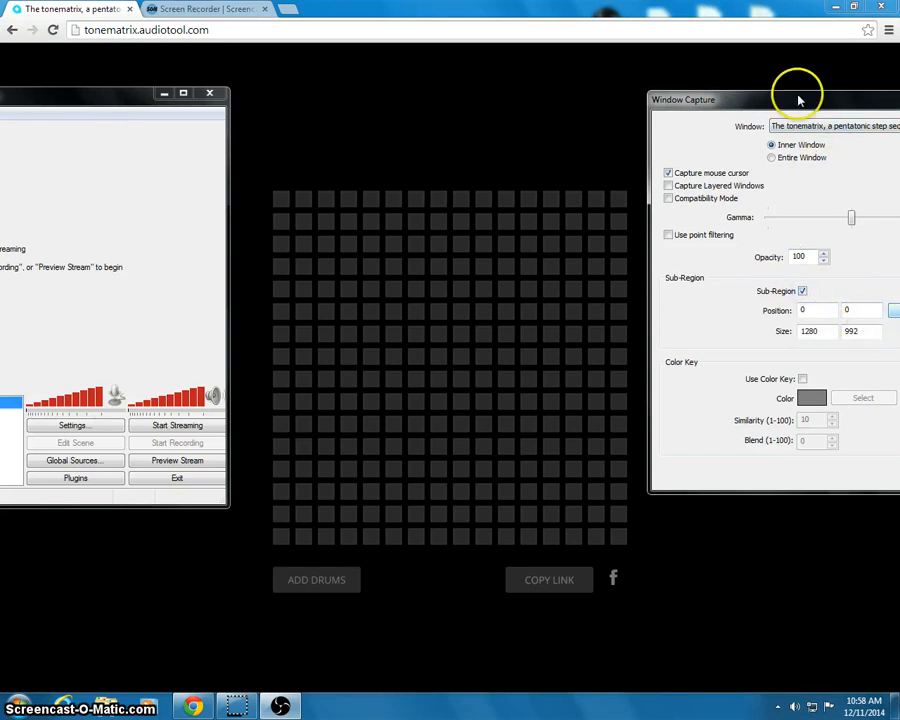
pyautogui.moveTo(800, 101); pyautogui.dragTo(690, 106)
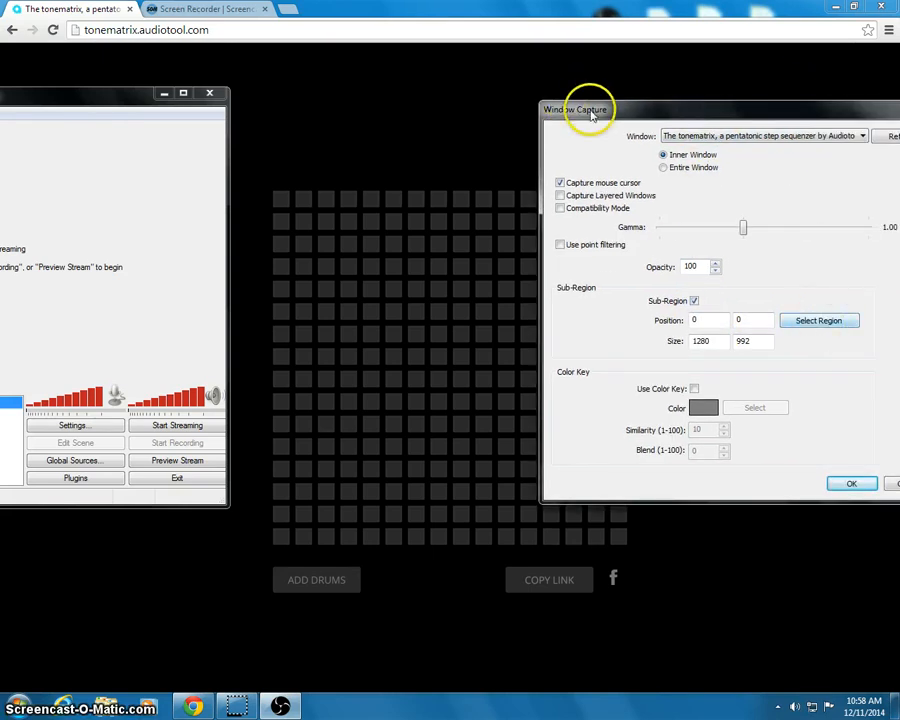
pyautogui.moveTo(587, 110); pyautogui.dragTo(689, 103)
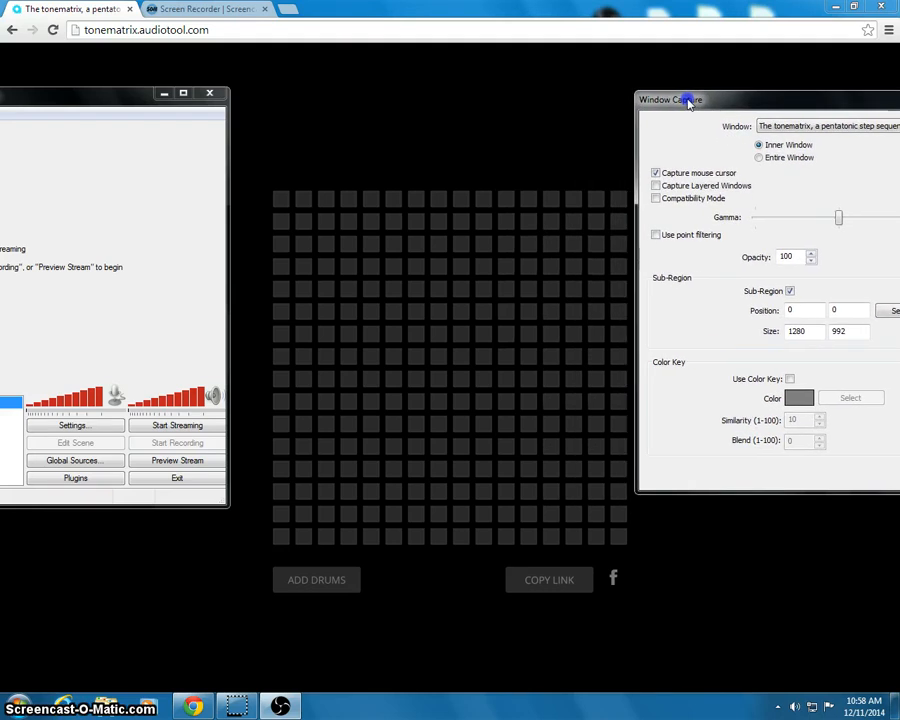
# Select a 537 by 538 sub-region at position 372, 261 around the tone grid and accept the Window Capture properties
pyautogui.click(882, 309)
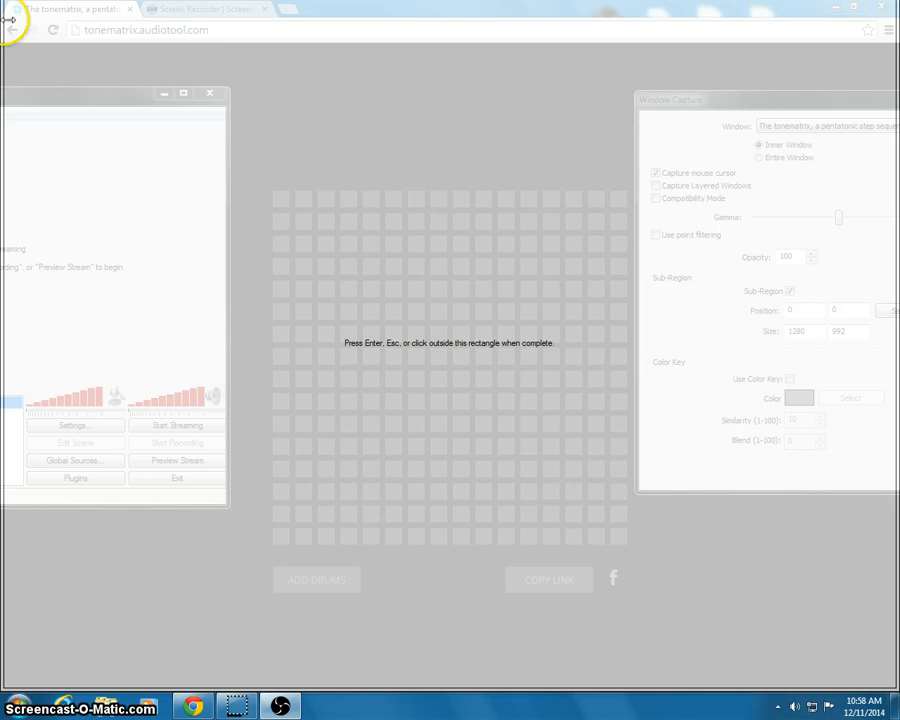
pyautogui.moveTo(8, 93); pyautogui.dragTo(262, 135)
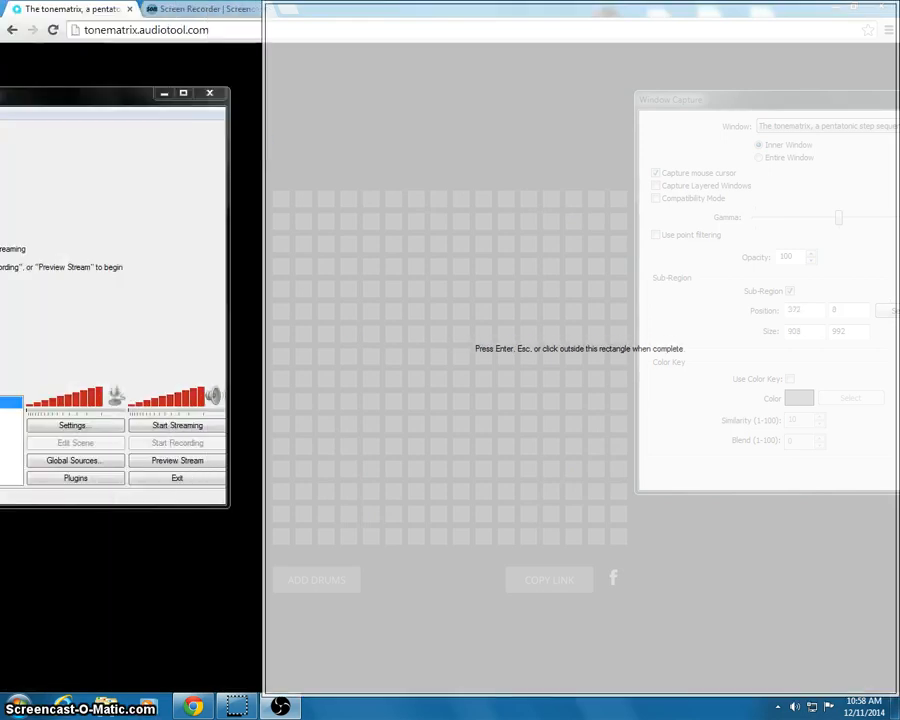
pyautogui.moveTo(368, 2); pyautogui.dragTo(364, 178)
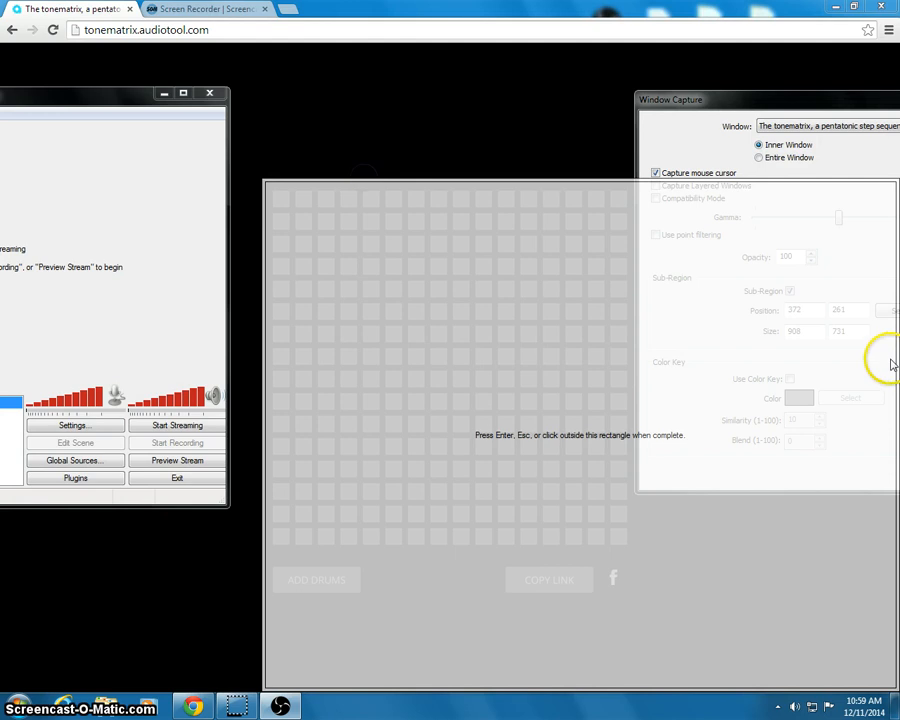
pyautogui.moveTo(895, 357); pyautogui.dragTo(638, 376)
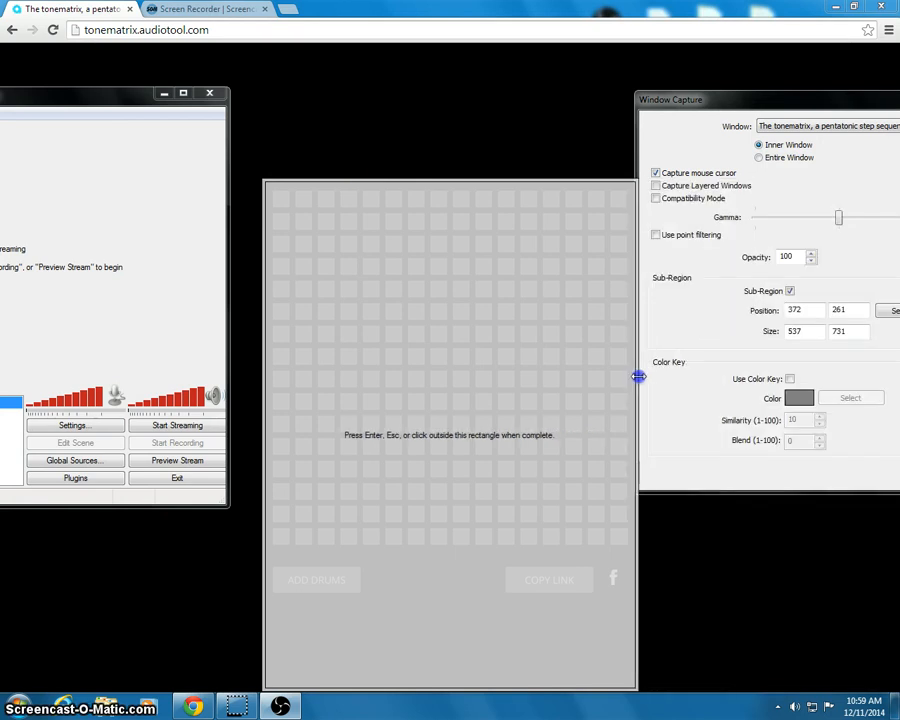
pyautogui.moveTo(403, 686); pyautogui.dragTo(408, 552)
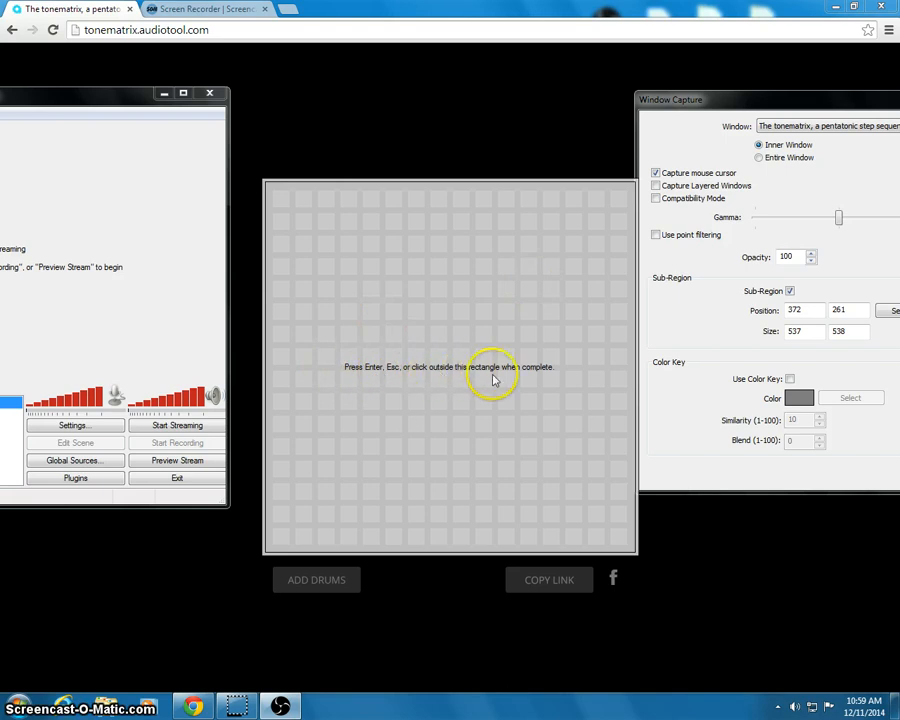
pyautogui.click(684, 436)
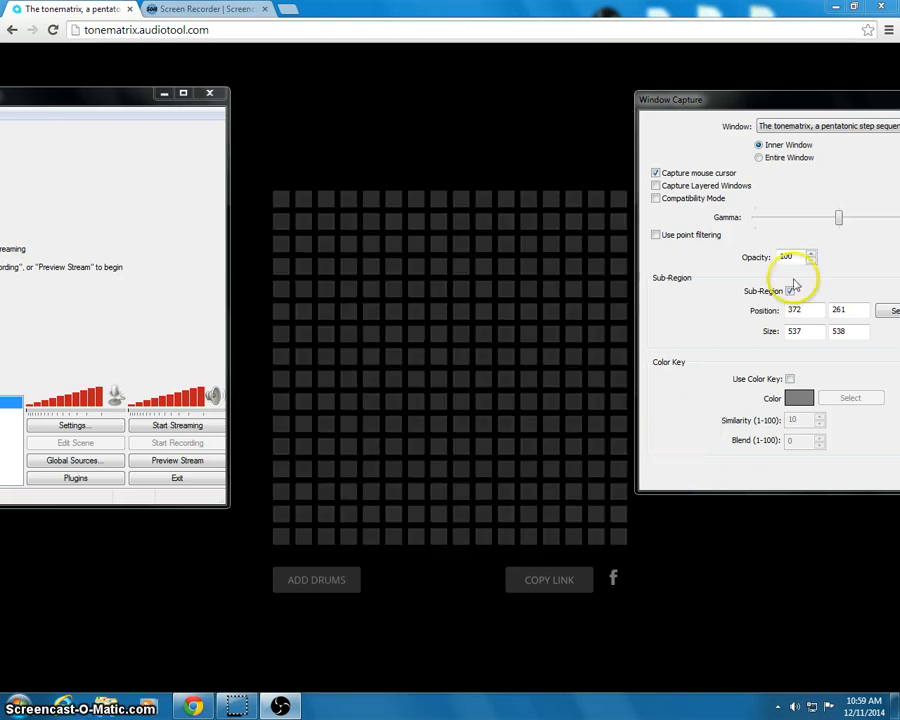
pyautogui.moveTo(761, 107); pyautogui.dragTo(530, 64)
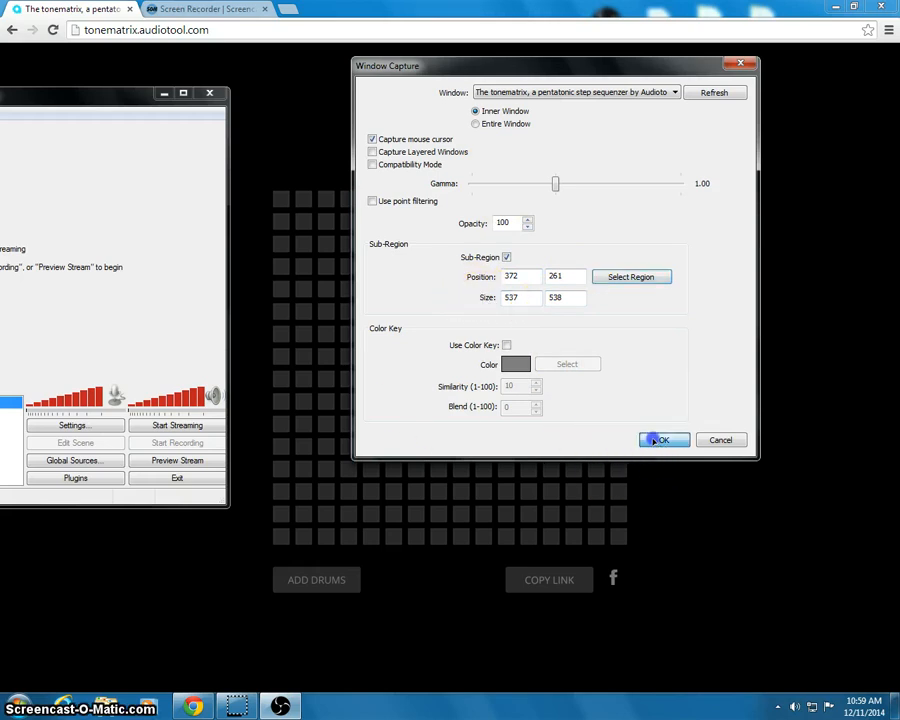
pyautogui.click(656, 440)
# Move the OBS window into full view, start the stream preview, and fit the Window Capture source to the screen
pyautogui.moveTo(94, 92); pyautogui.dragTo(655, 90)
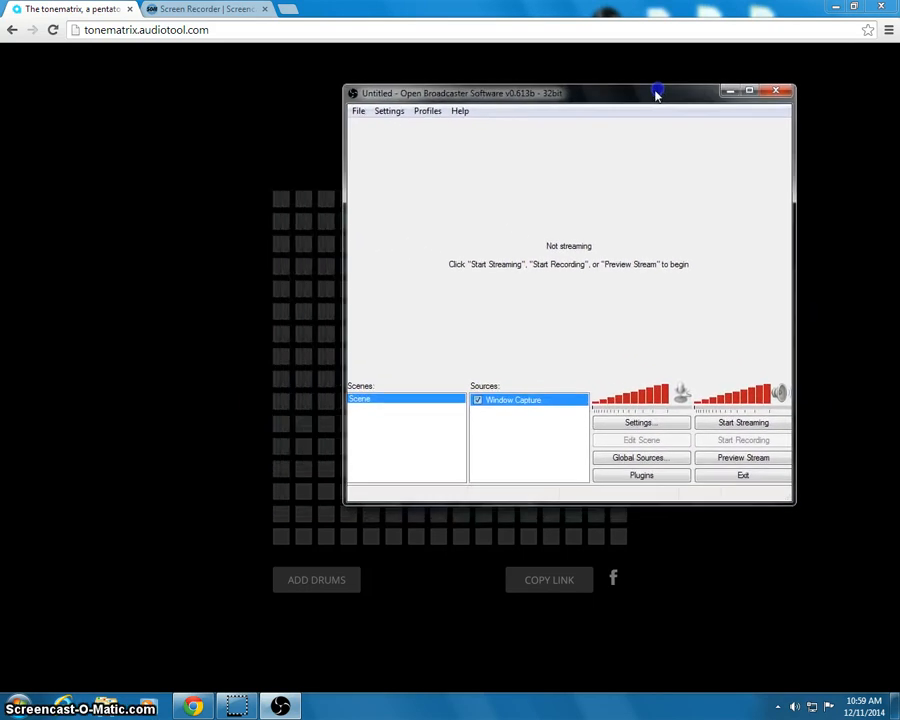
pyautogui.click(753, 460)
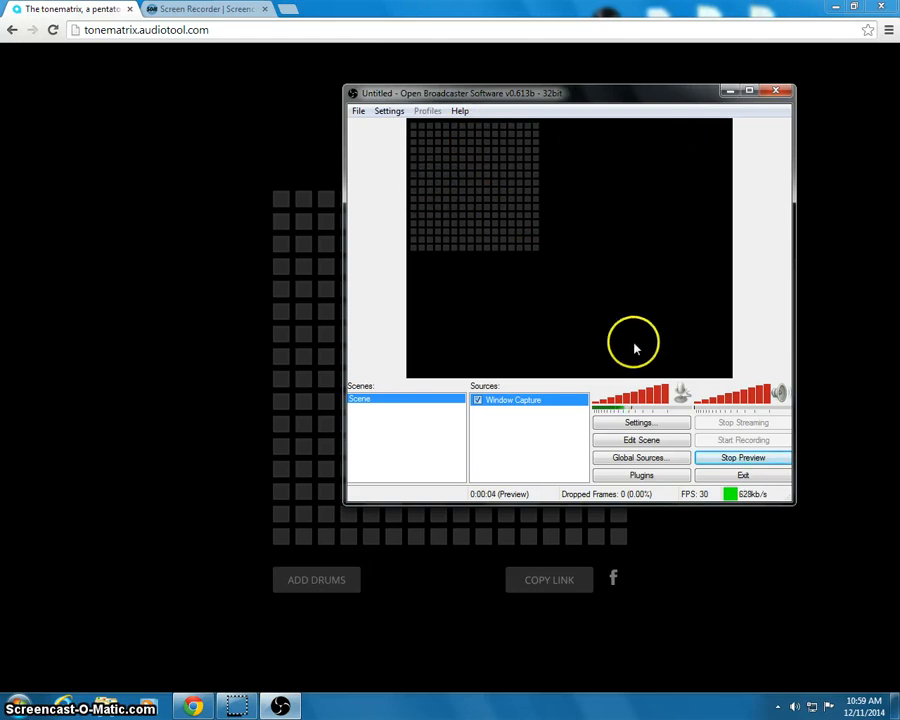
pyautogui.rightClick(518, 207)
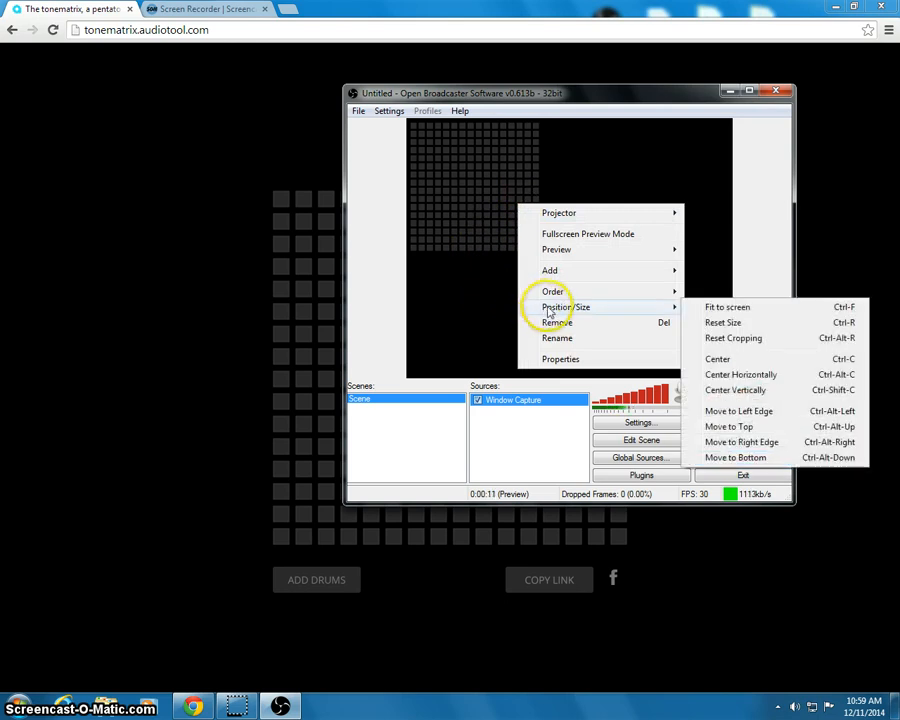
pyautogui.moveTo(669, 307)
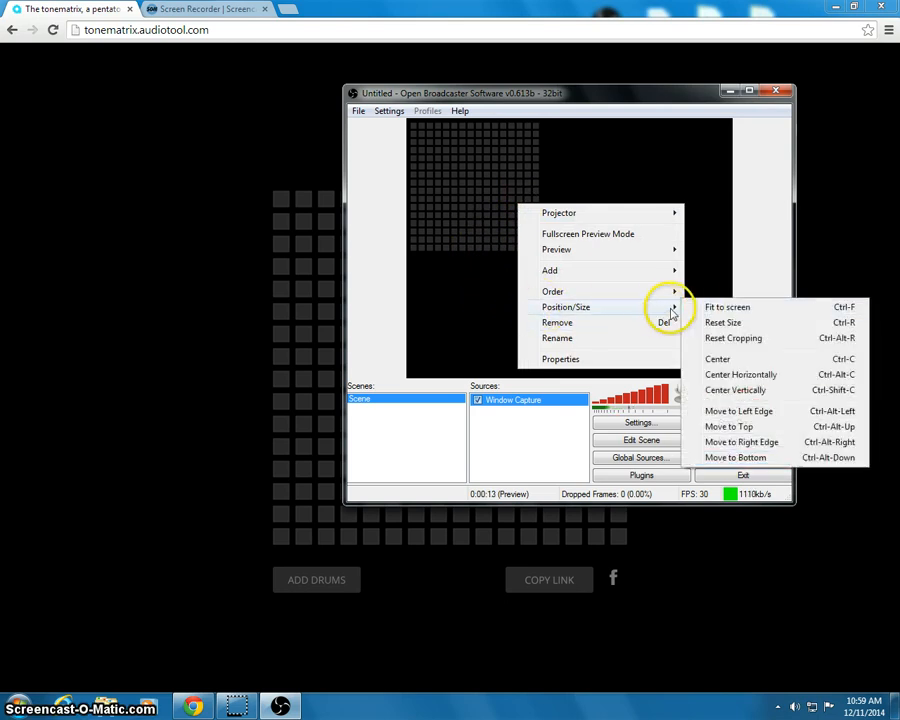
pyautogui.click(697, 309)
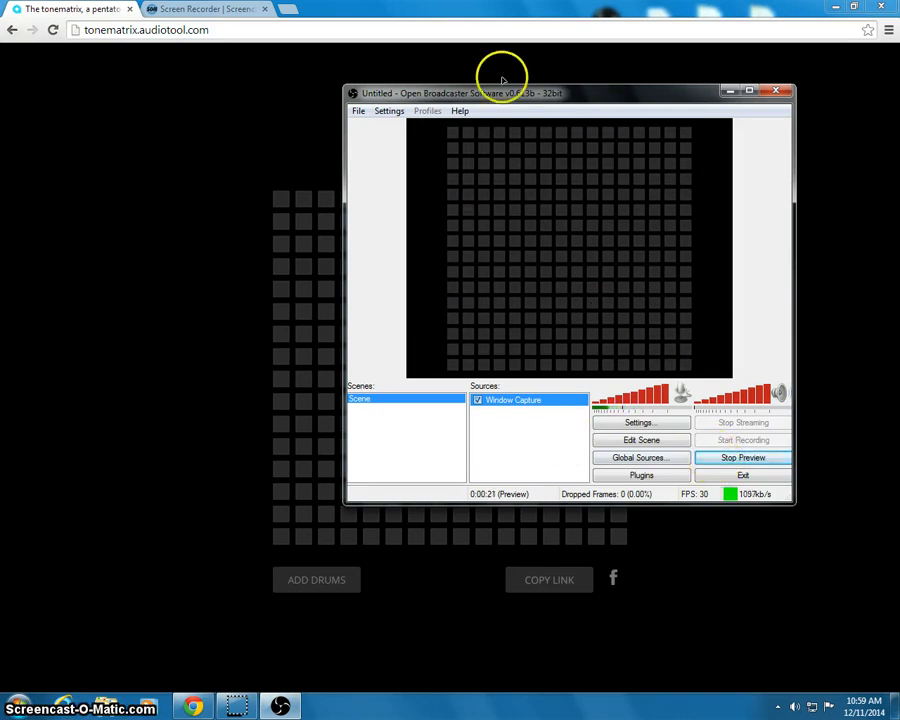
# Uncover part of the tone grid, place four test notes, and check the picture and desktop audio level in the OBS preview
pyautogui.moveTo(452, 103); pyautogui.dragTo(608, 153)
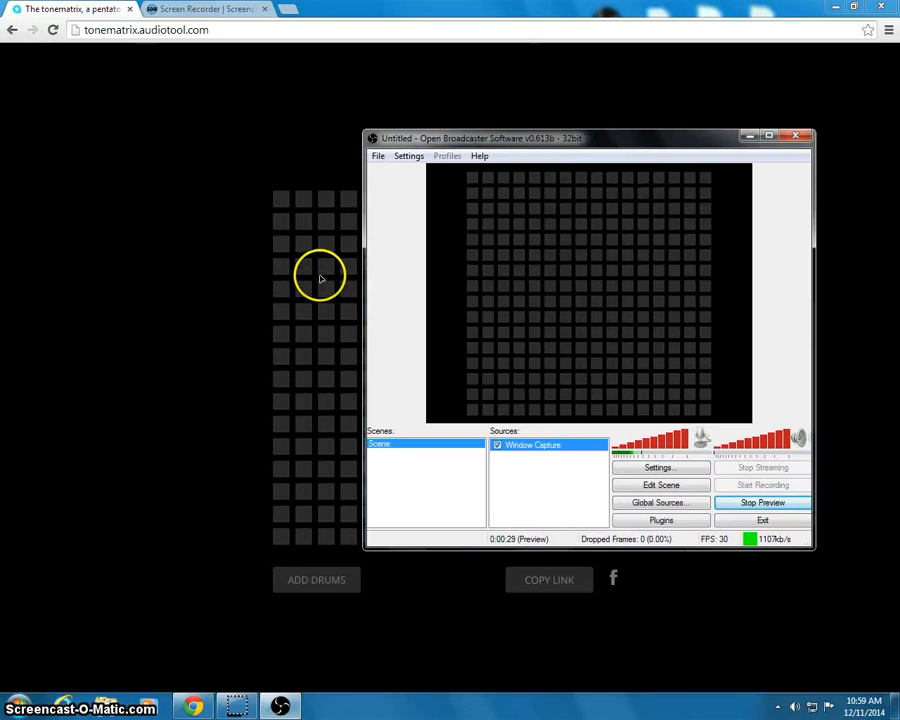
pyautogui.click(326, 266)
pyautogui.click(349, 337)
pyautogui.click(504, 266)
pyautogui.click(504, 288)
pyautogui.click(281, 706)
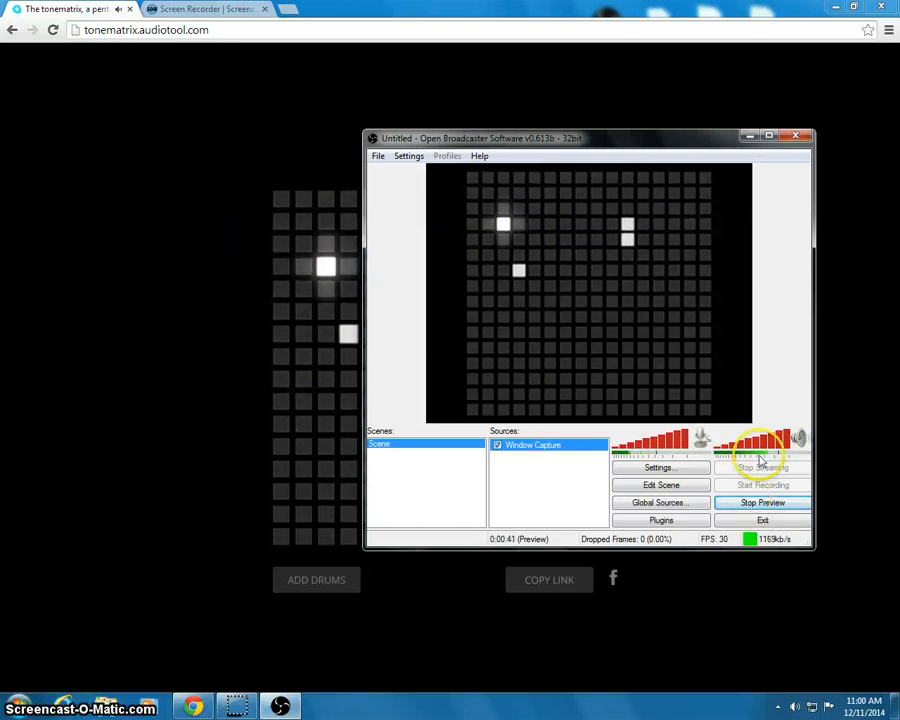
pyautogui.moveTo(787, 444); pyautogui.dragTo(808, 440)
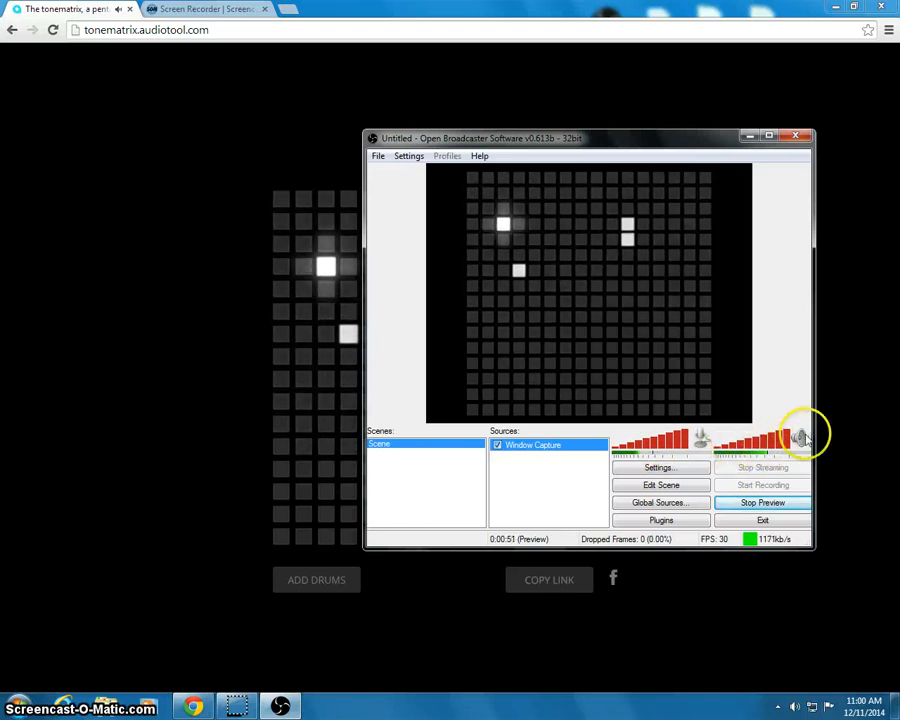
# Clear the four test notes from the tone grid and return to the OBS window
pyautogui.click(226, 312)
pyautogui.click(330, 266)
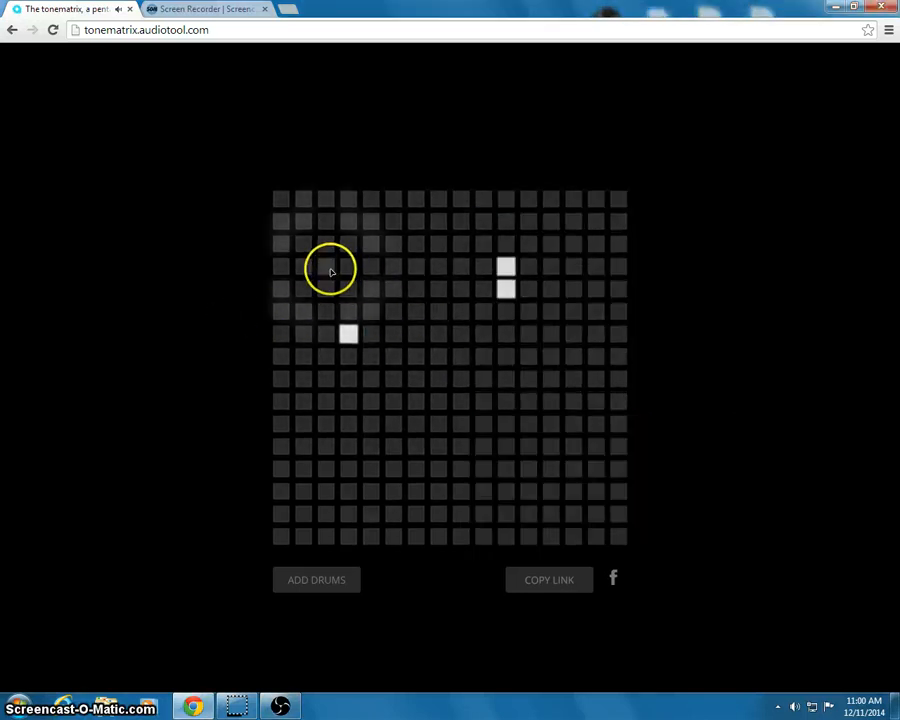
pyautogui.click(342, 335)
pyautogui.click(507, 264)
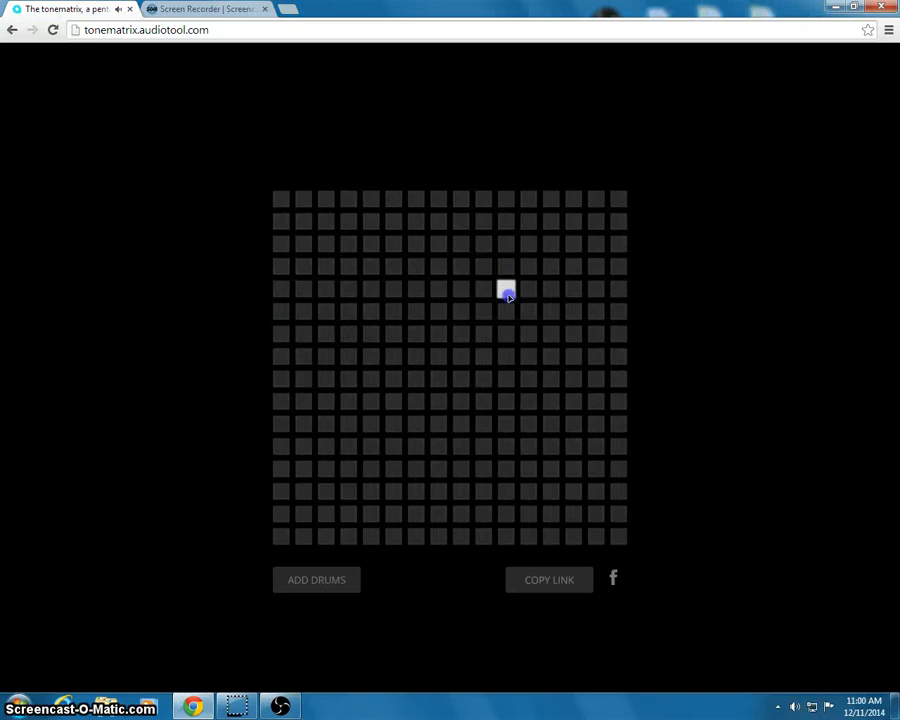
pyautogui.click(507, 291)
pyautogui.click(281, 704)
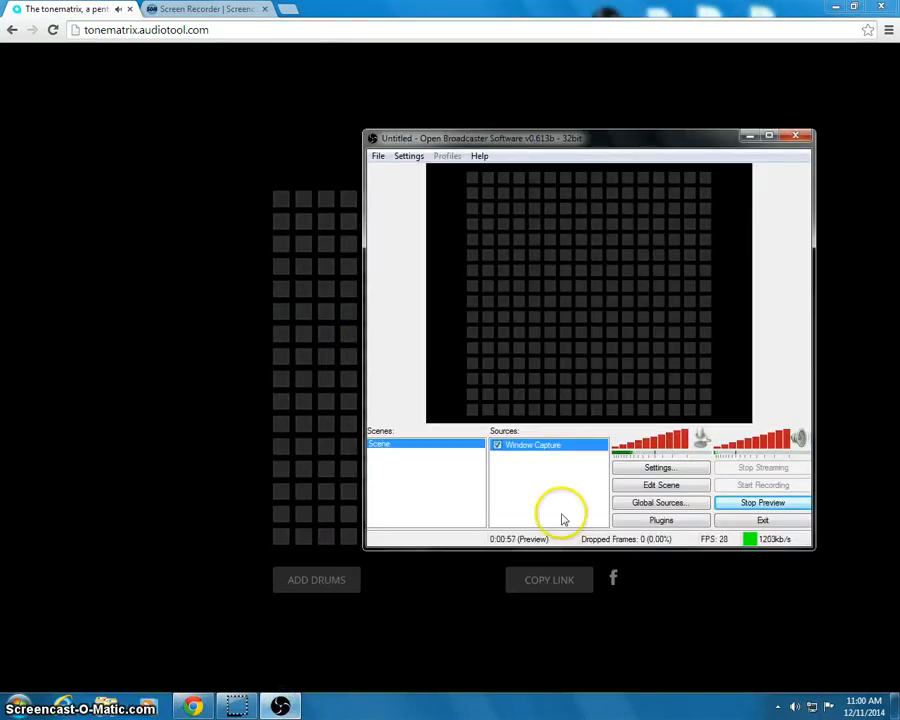
# Set the mode in the OBS broadcast settings to File Output Only
pyautogui.click(578, 444)
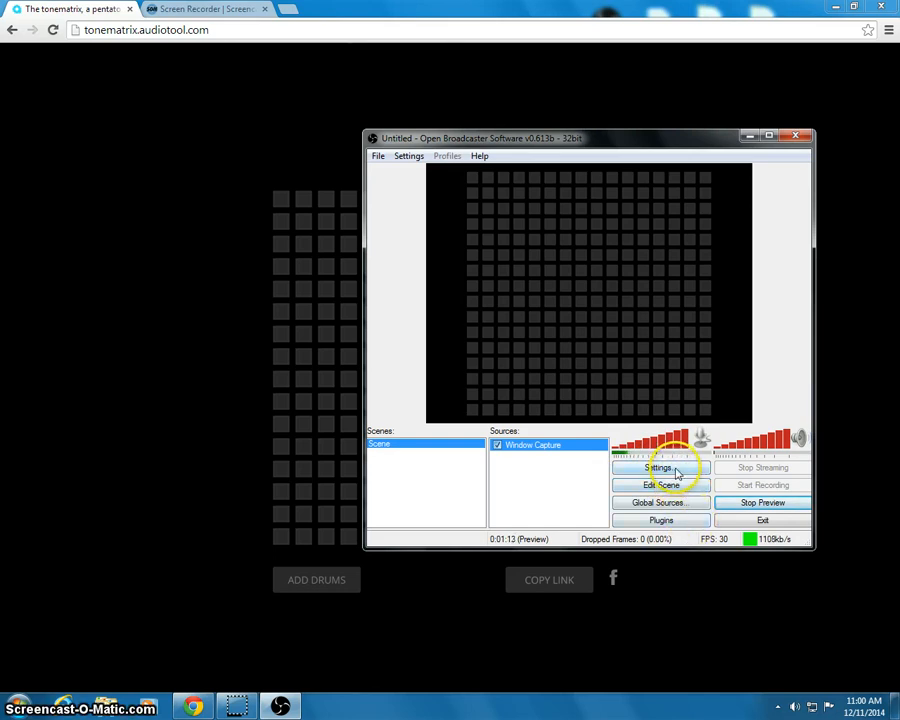
pyautogui.click(643, 468)
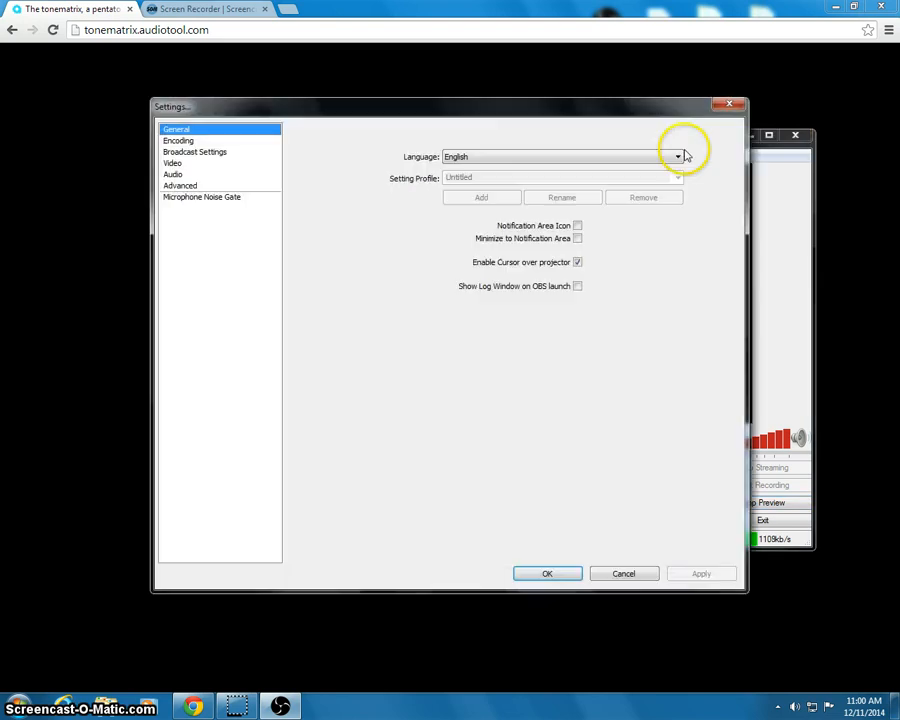
pyautogui.click(191, 153)
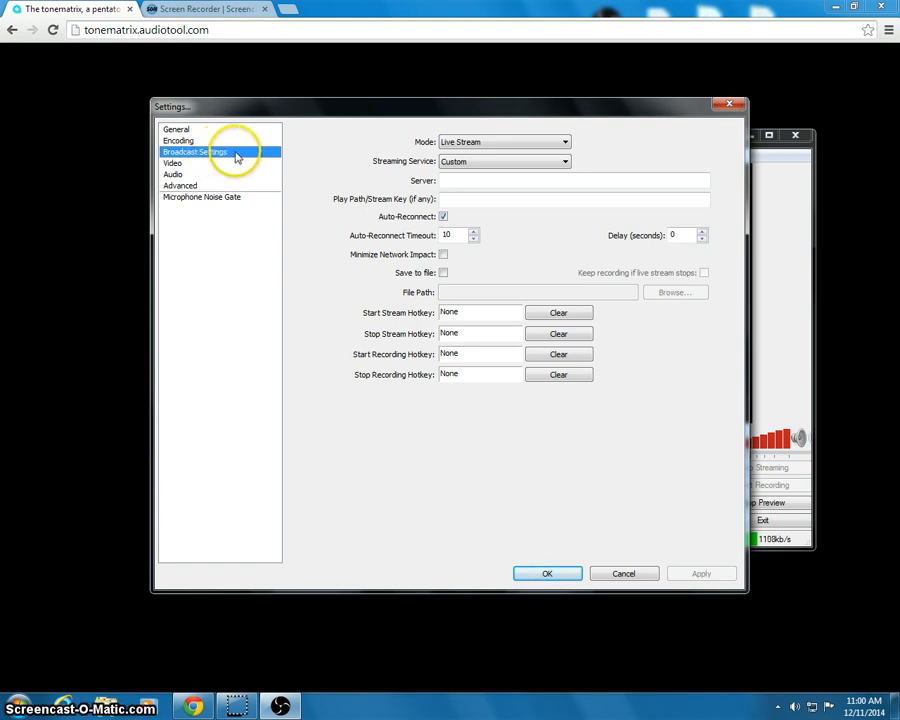
pyautogui.click(476, 146)
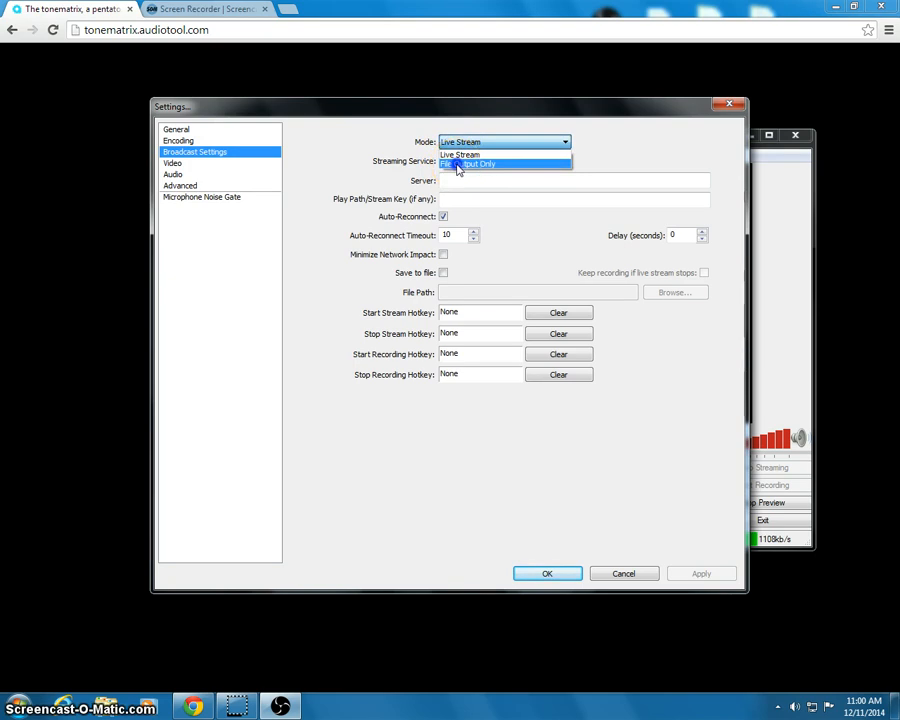
pyautogui.click(458, 165)
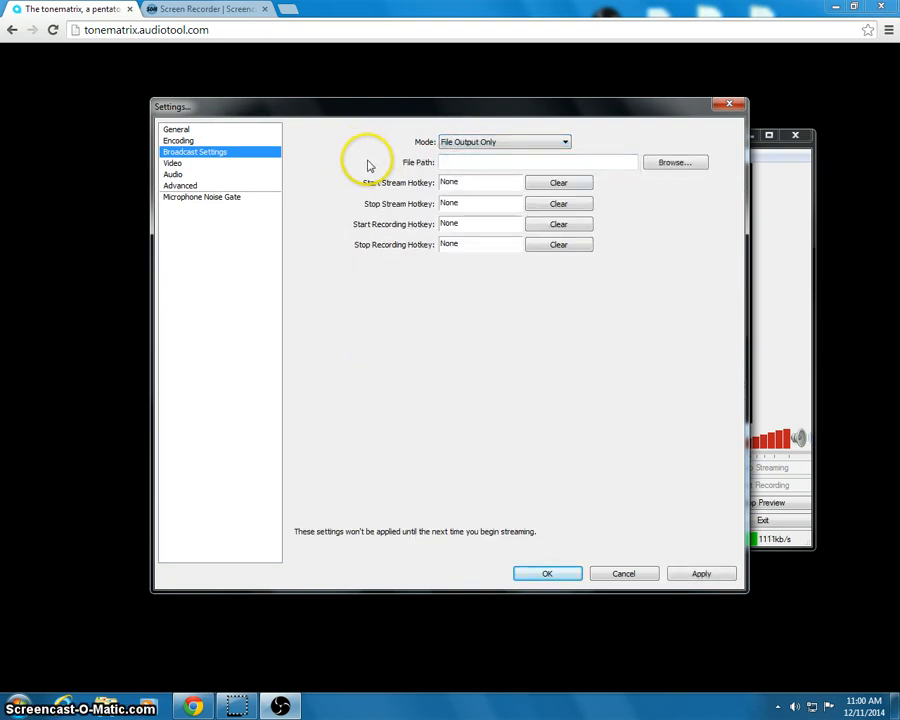
# Set the recording's file path to an MP4 file named obs on the Desktop, and apply the settings
pyautogui.click(669, 164)
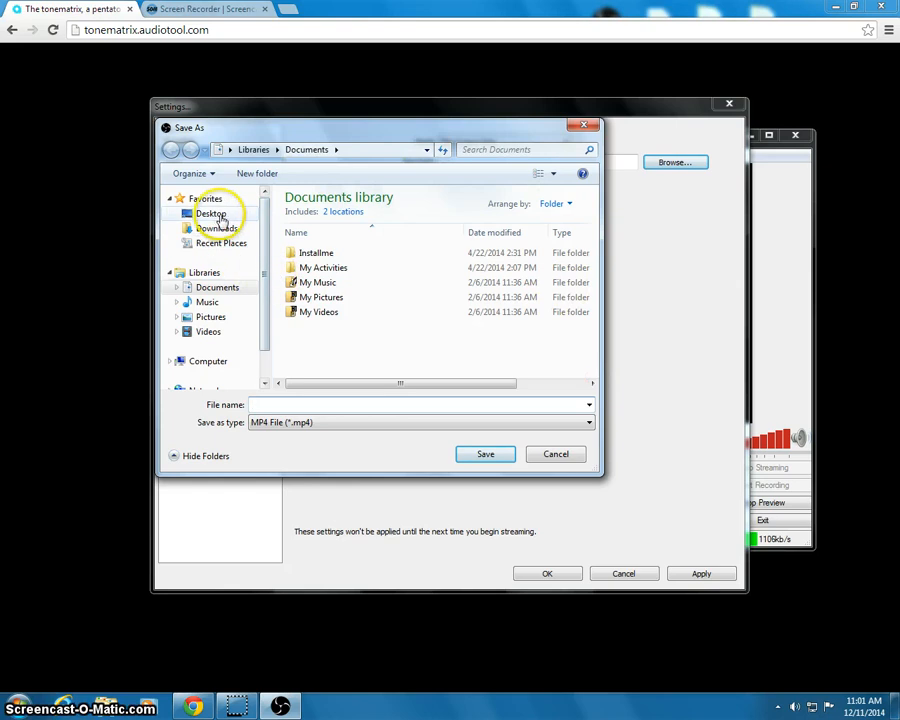
pyautogui.click(212, 214)
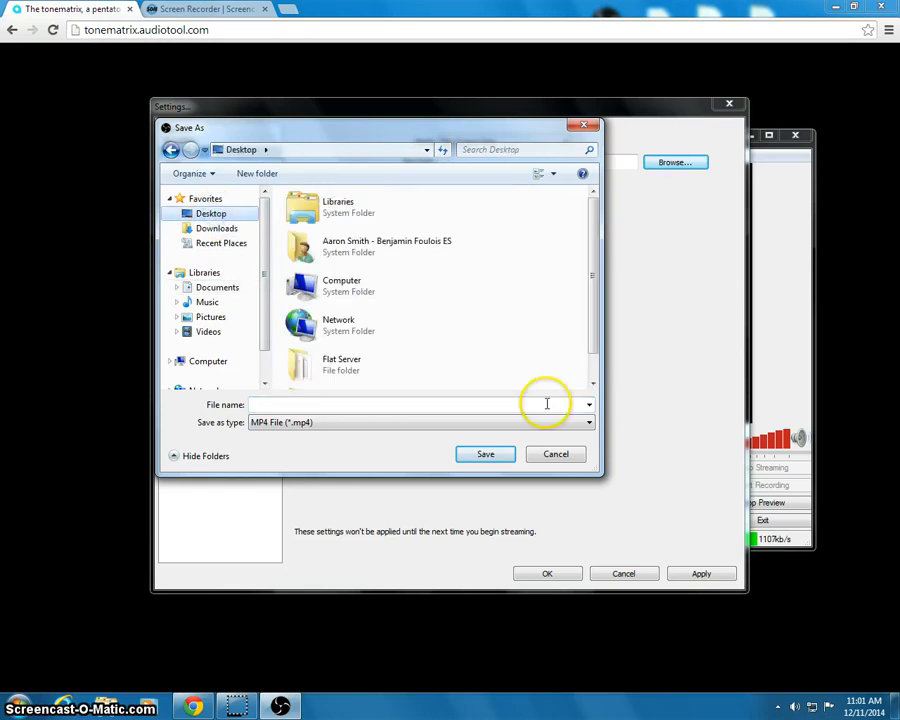
pyautogui.click(316, 403)
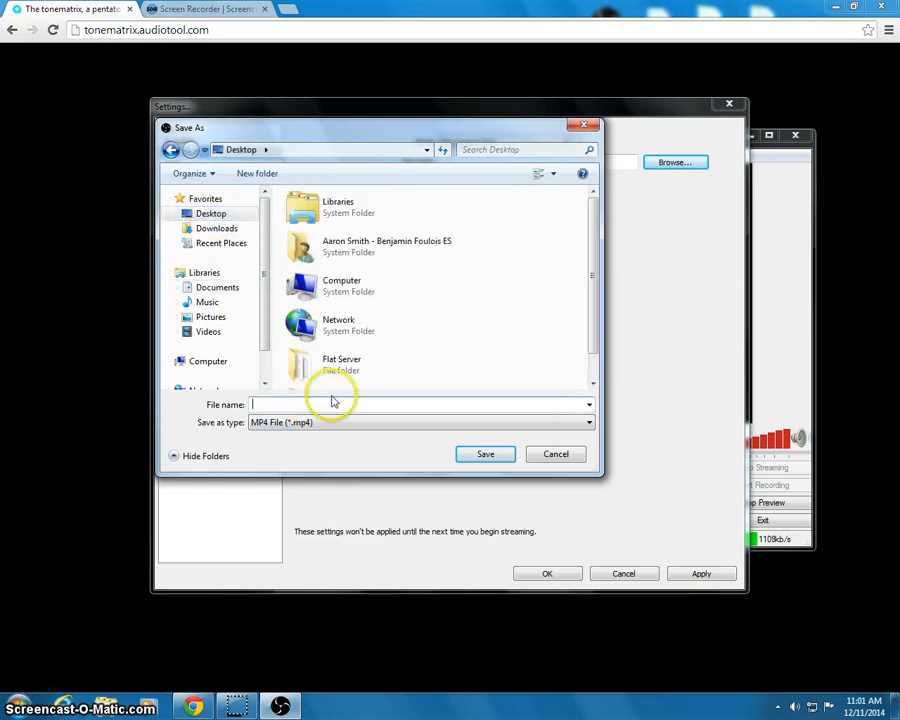
pyautogui.write('obs')
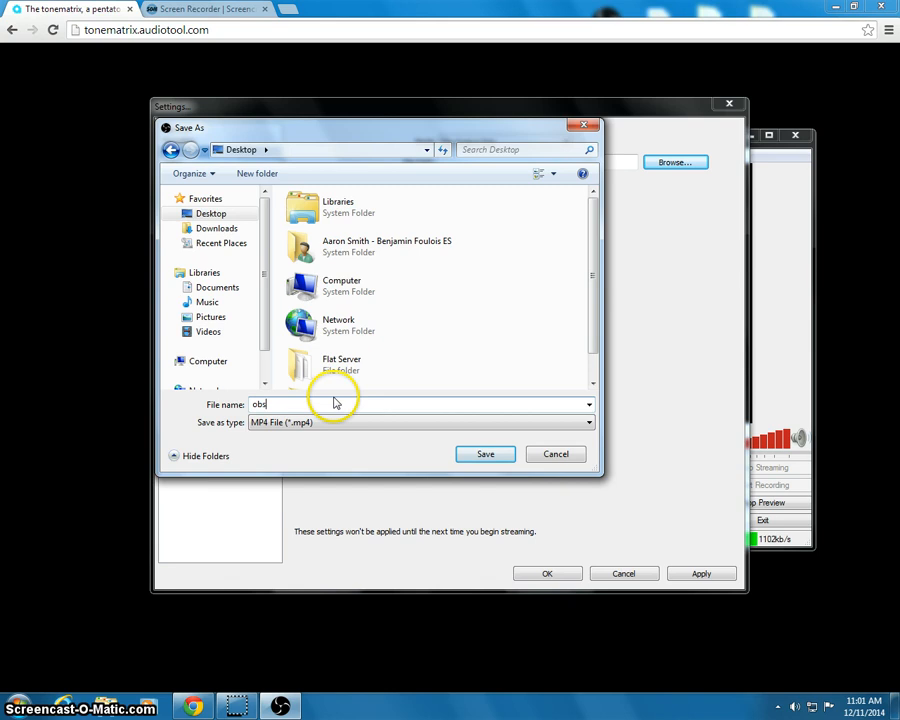
pyautogui.click(272, 426)
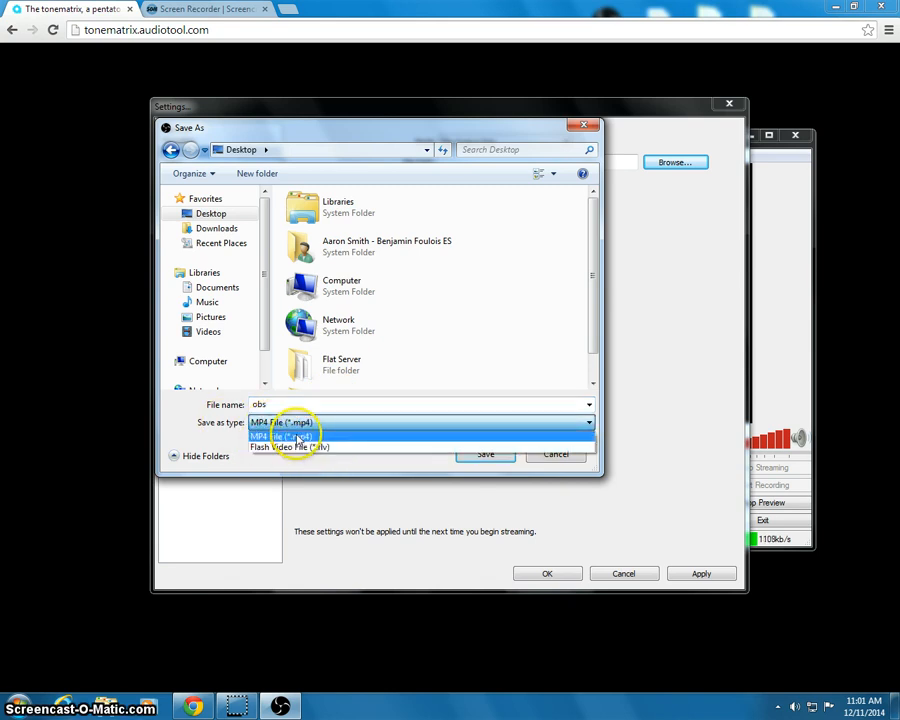
pyautogui.click(300, 436)
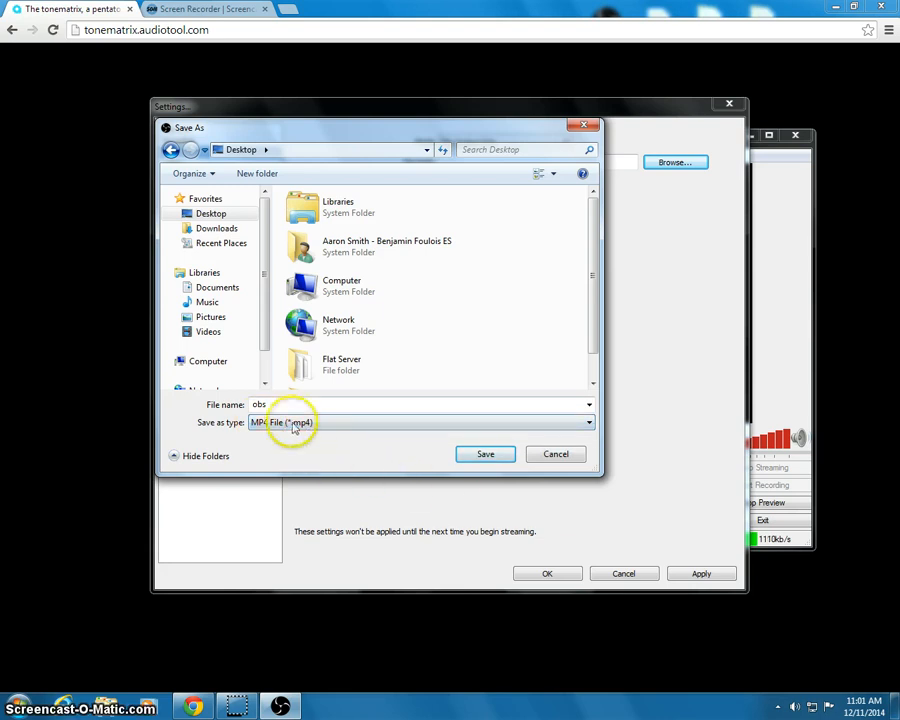
pyautogui.click(477, 459)
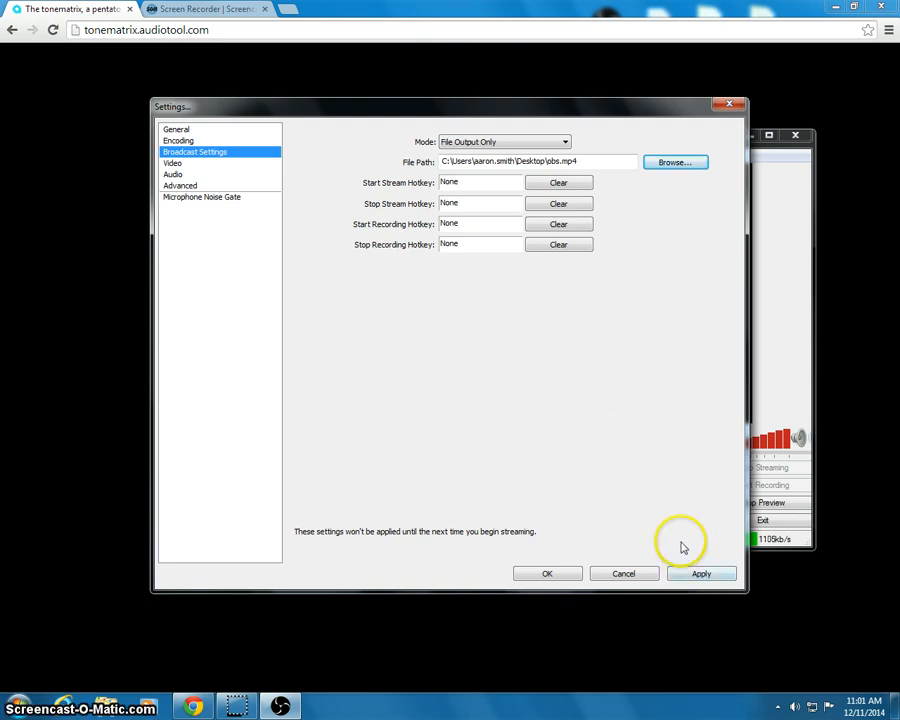
pyautogui.click(681, 577)
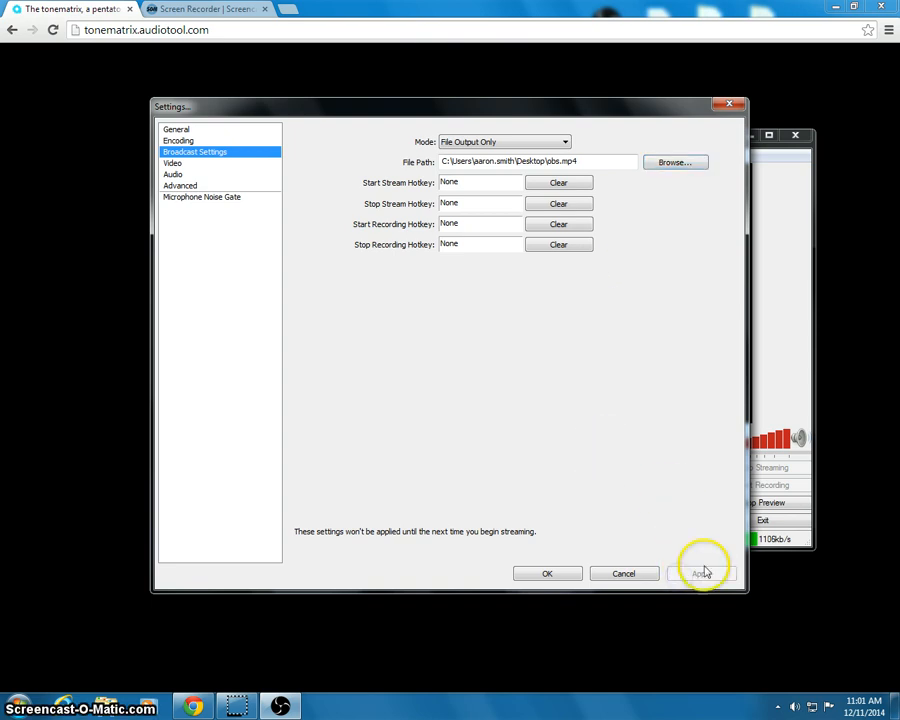
pyautogui.click(575, 573)
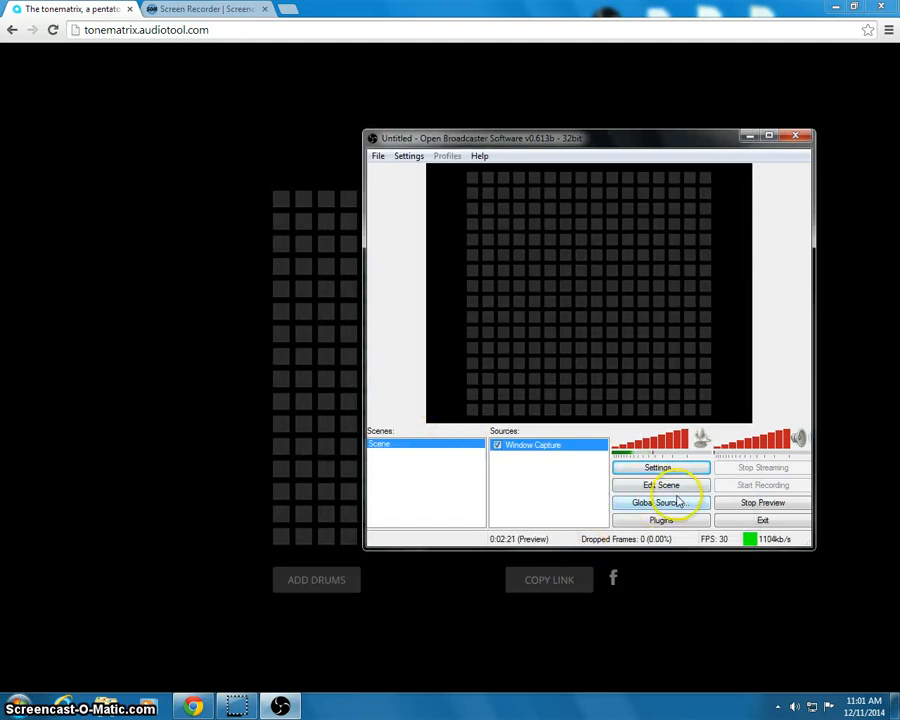
# Review the advanced, encoding, video and audio pages of the OBS settings
pyautogui.click(630, 467)
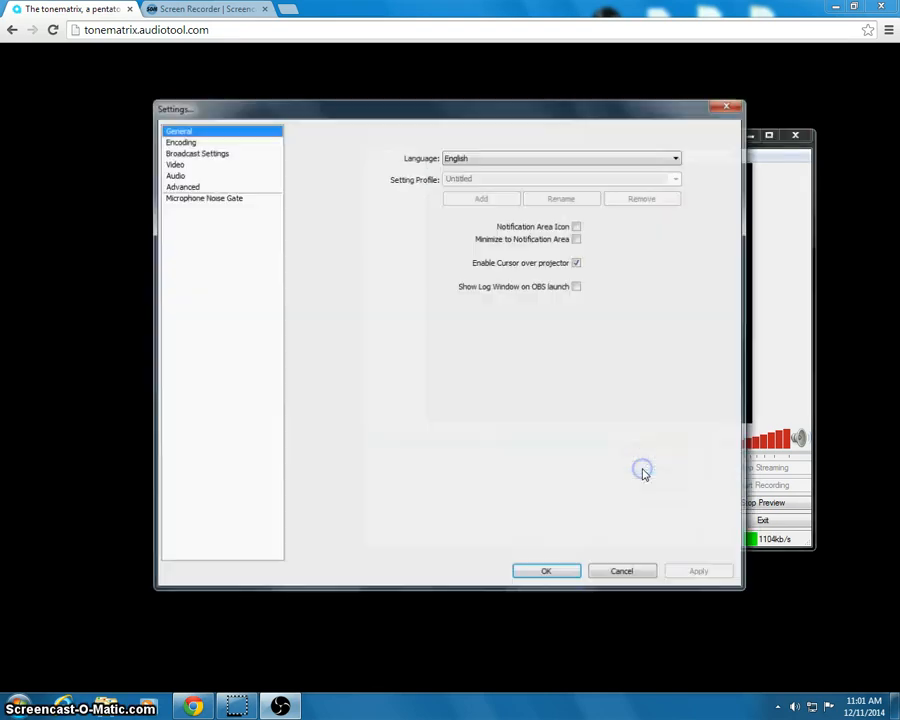
pyautogui.click(182, 187)
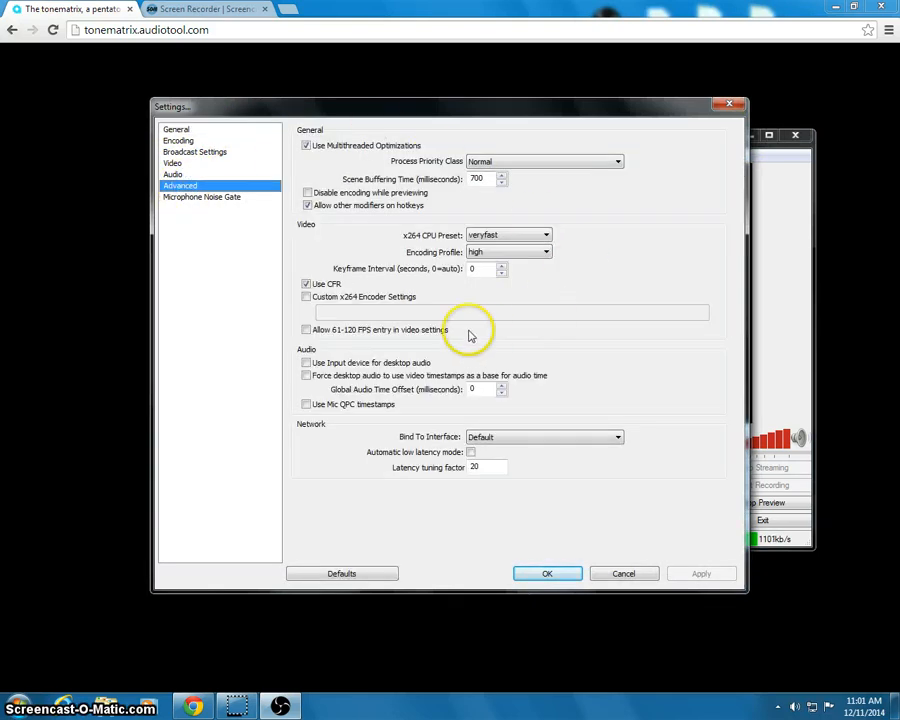
pyautogui.click(189, 141)
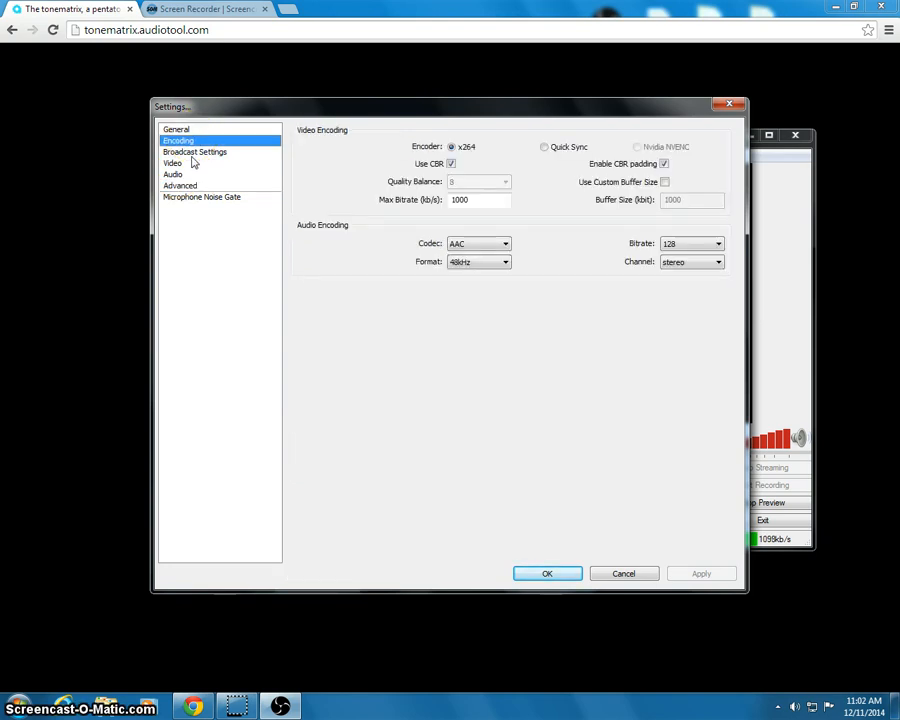
pyautogui.click(184, 164)
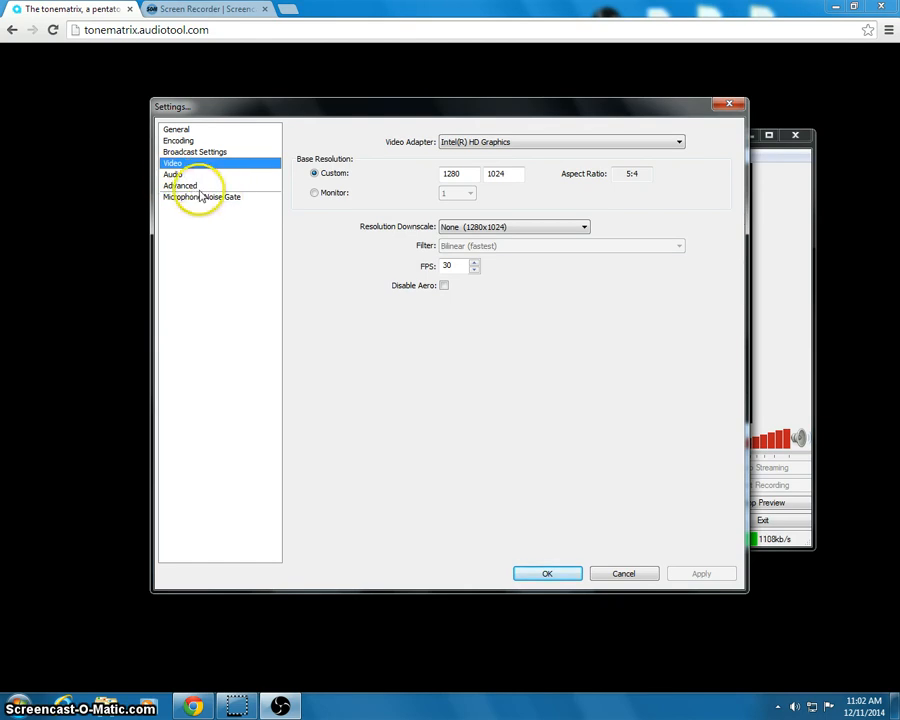
pyautogui.click(175, 175)
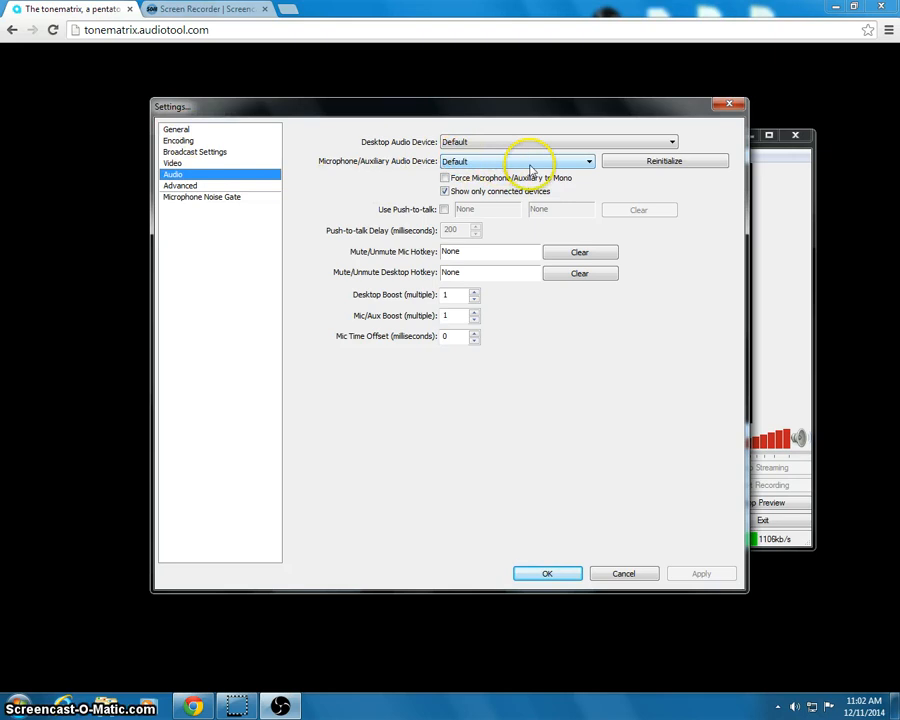
# Set the microphone/auxiliary audio device to Disable
pyautogui.click(447, 161)
pyautogui.click(494, 162)
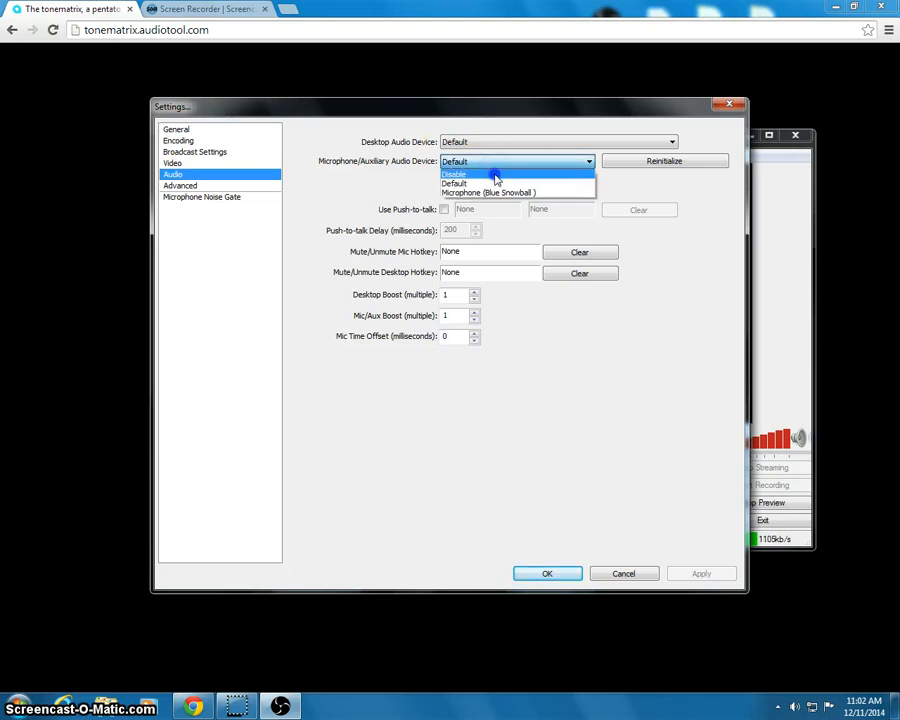
pyautogui.click(492, 173)
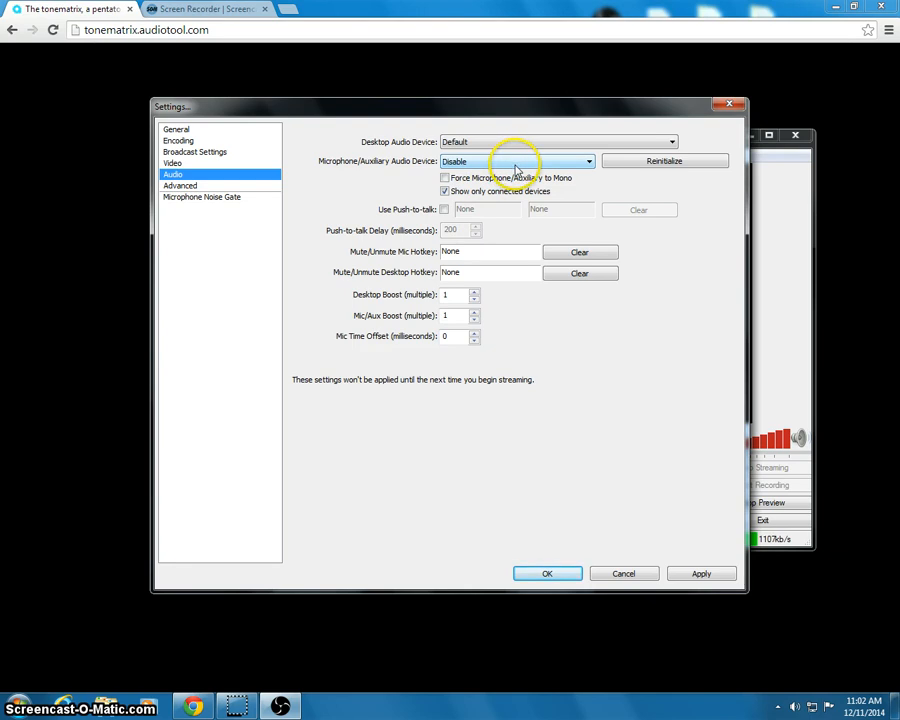
# Set the microphone/auxiliary audio device to Microphone (Blue Snowball), apply the change and close the settings
pyautogui.click(564, 163)
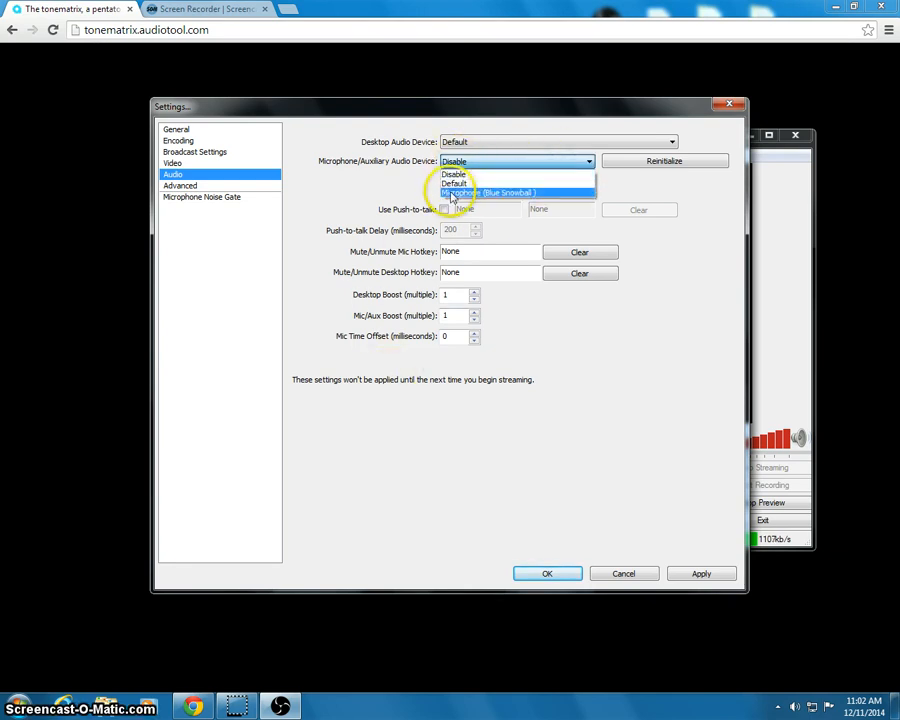
pyautogui.click(463, 193)
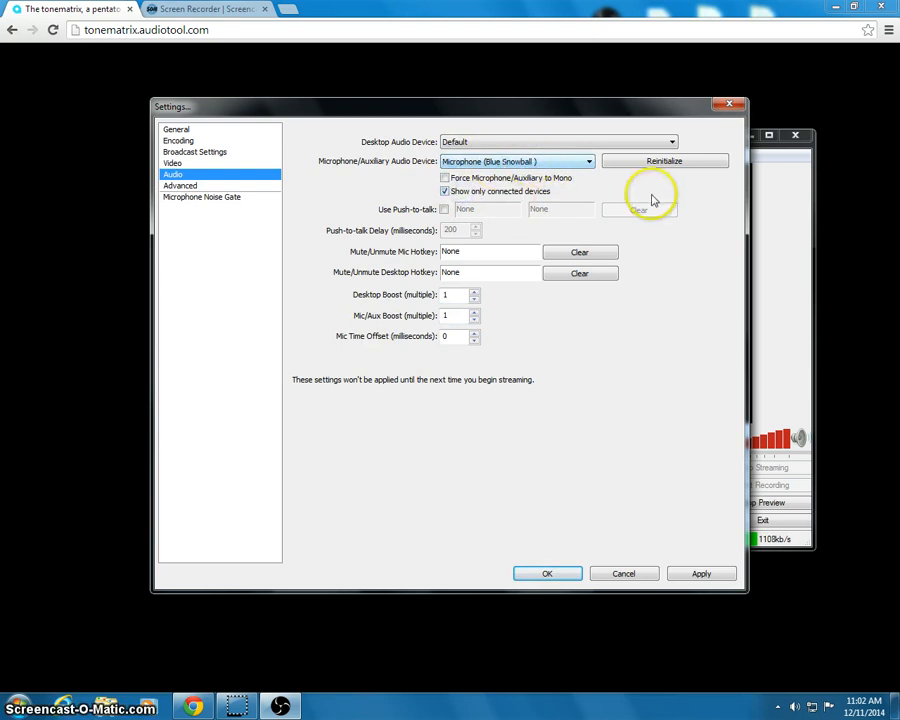
pyautogui.click(698, 574)
pyautogui.click(547, 573)
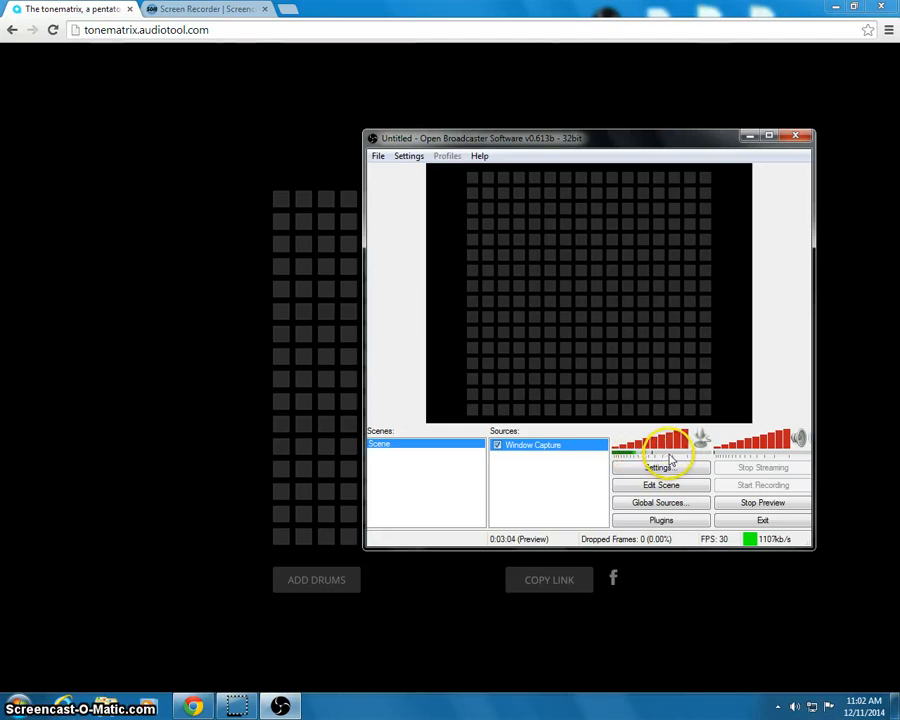
# Try different desktop audio volumes, leave the volume at about half, and stop the stream preview
pyautogui.moveTo(790, 440); pyautogui.dragTo(783, 443)
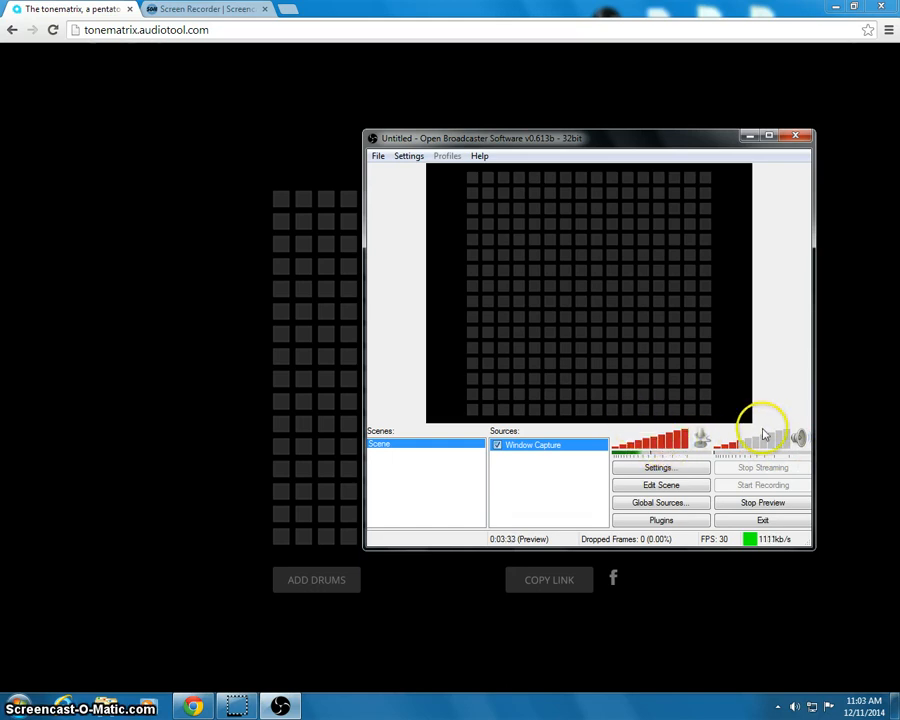
pyautogui.moveTo(758, 446); pyautogui.dragTo(791, 447)
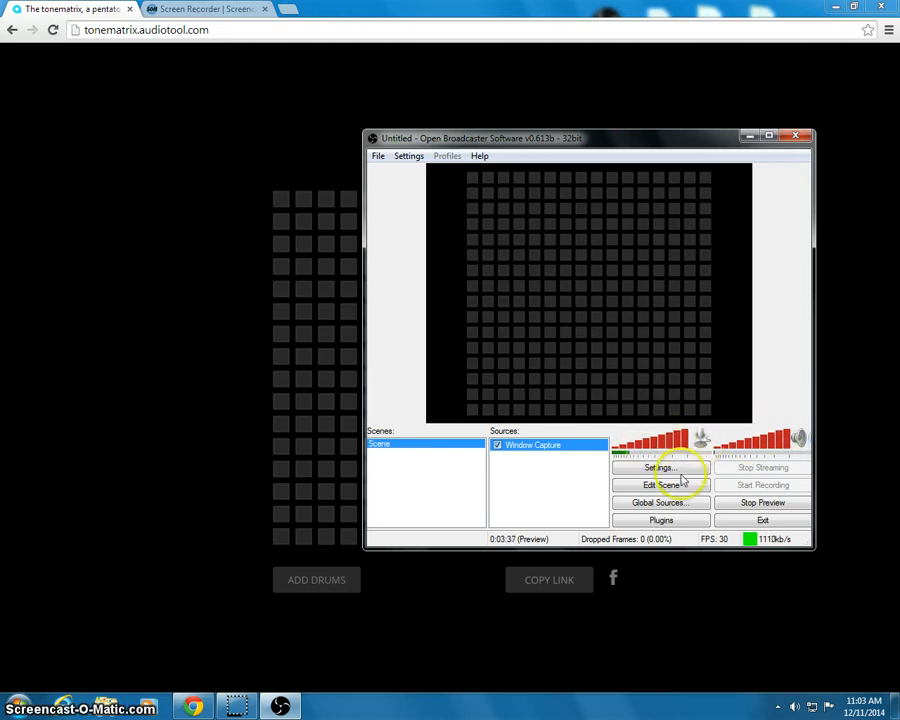
pyautogui.moveTo(786, 437); pyautogui.dragTo(760, 447)
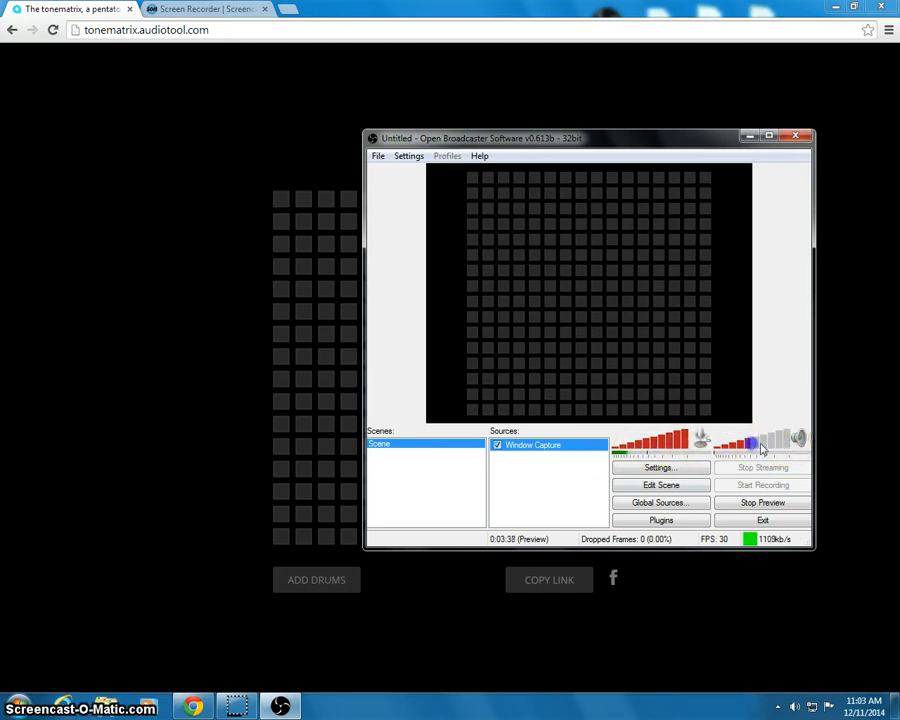
pyautogui.click(745, 503)
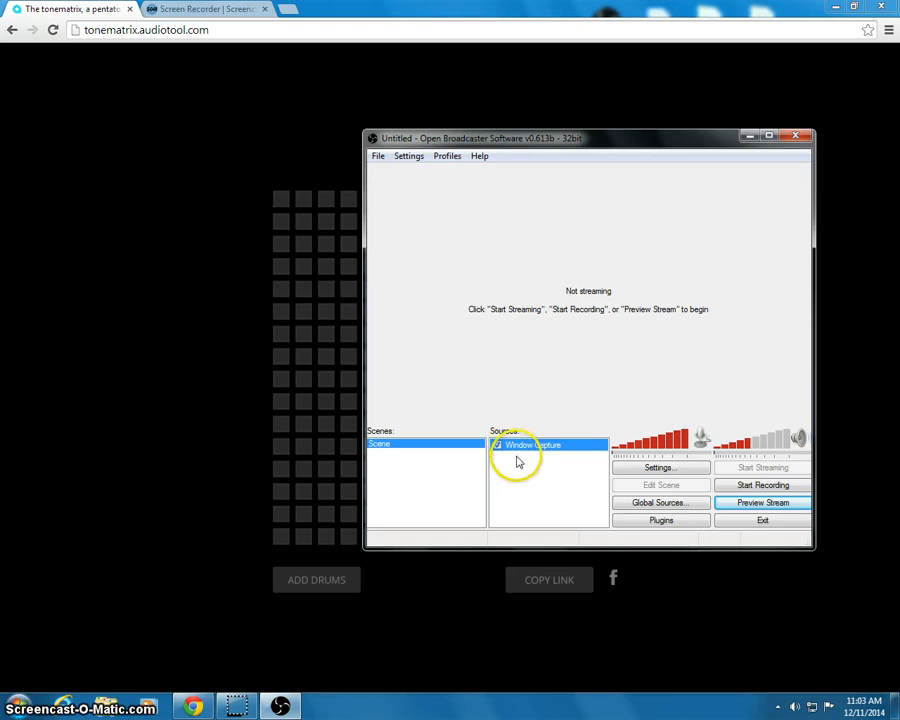
# Close and reopen Open Broadcaster Software, and briefly run the stream preview to check the Window Capture source
pyautogui.click(791, 139)
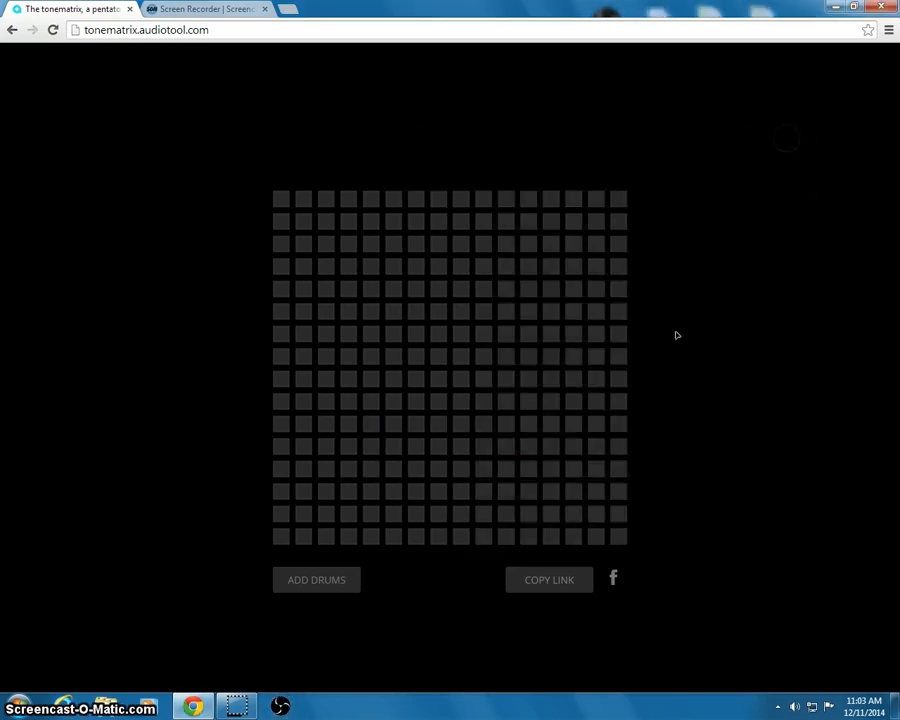
pyautogui.click(281, 707)
pyautogui.click(548, 445)
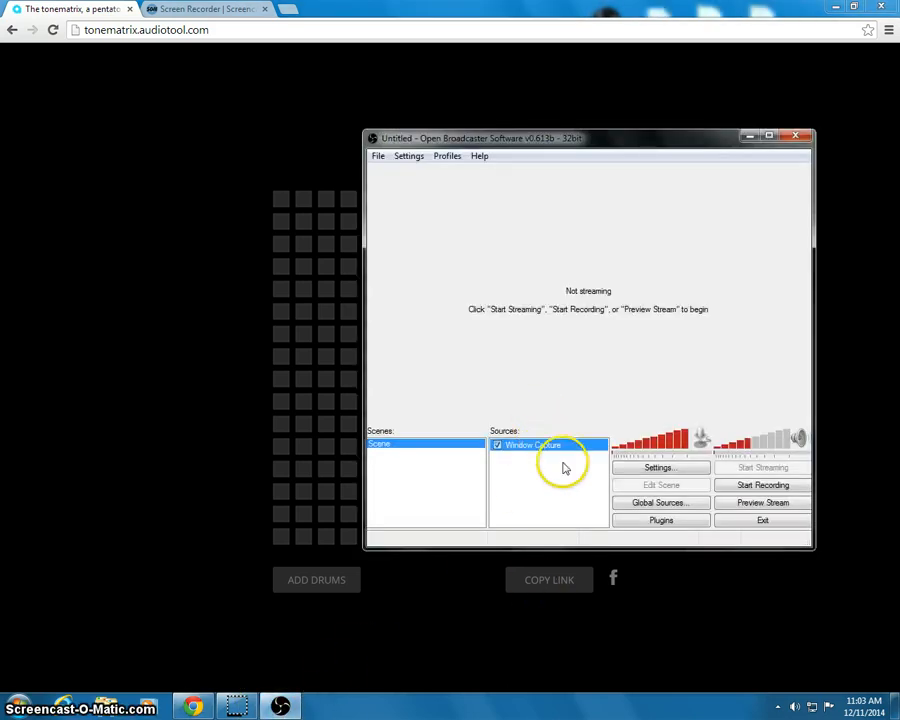
pyautogui.click(726, 505)
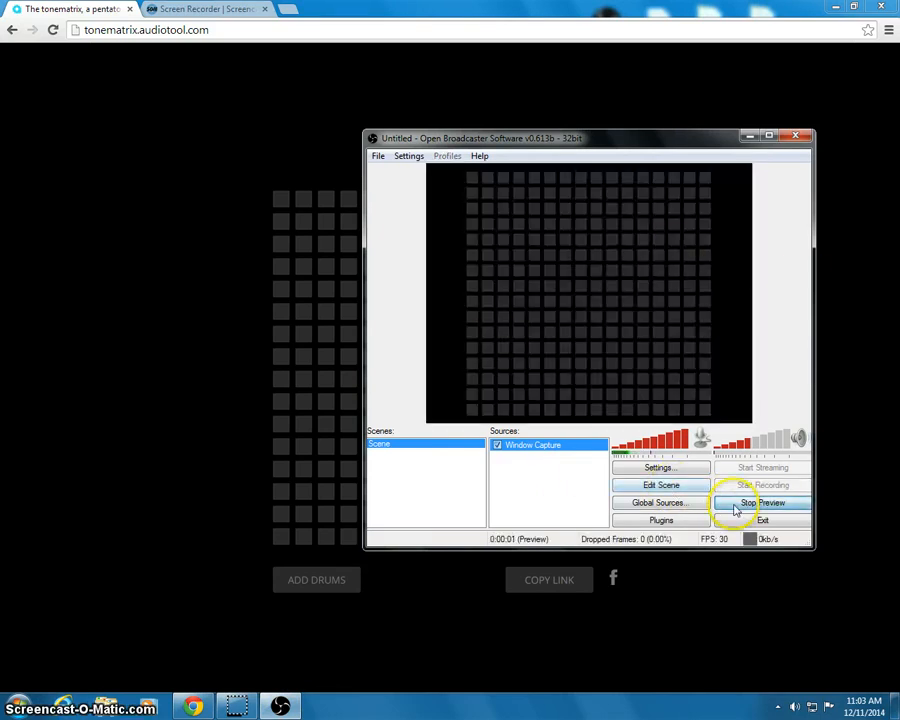
pyautogui.click(736, 505)
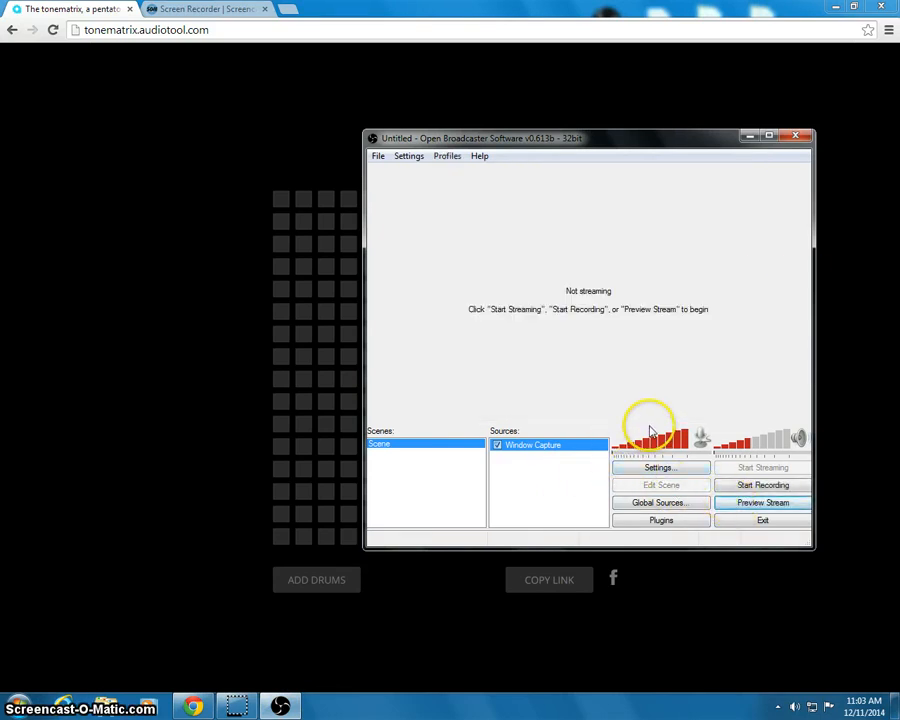